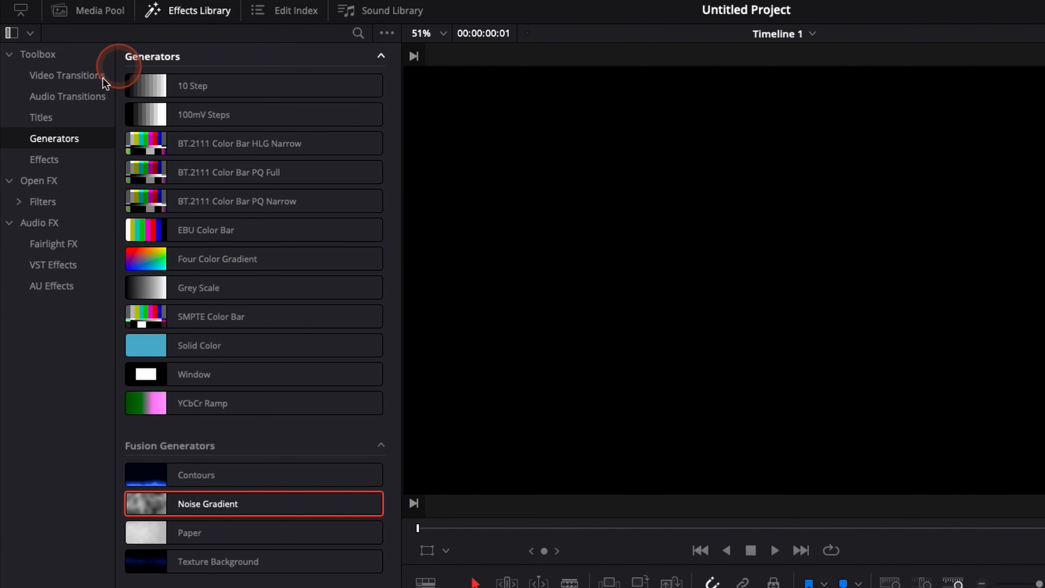
# Step: Add the Noise Gradient generator to the start of the timeline and move the playhead to 01:00:02:00
pyautogui.moveTo(172, 504)
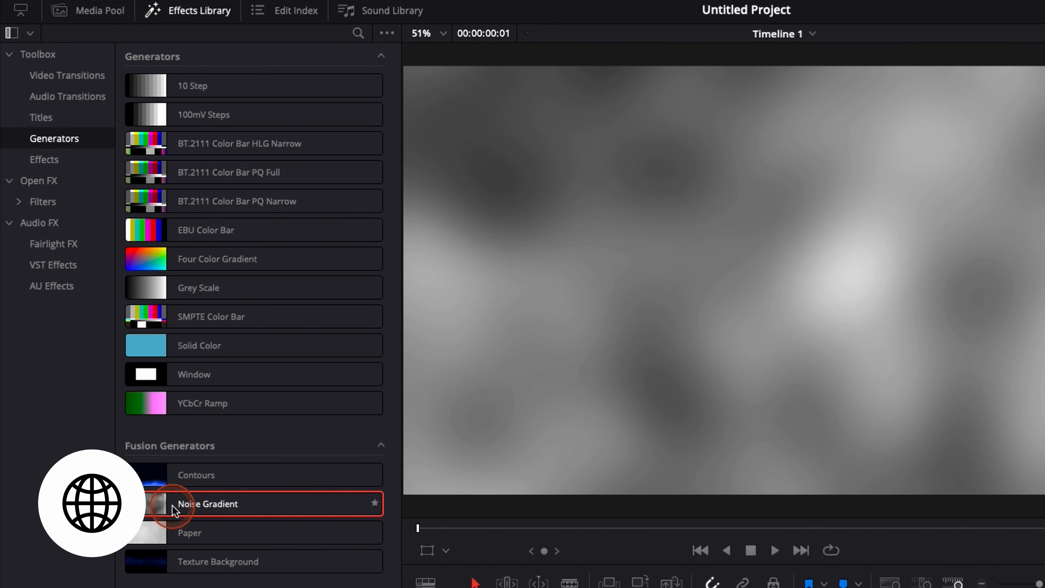
pyautogui.moveTo(177, 496); pyautogui.dragTo(414, 530)
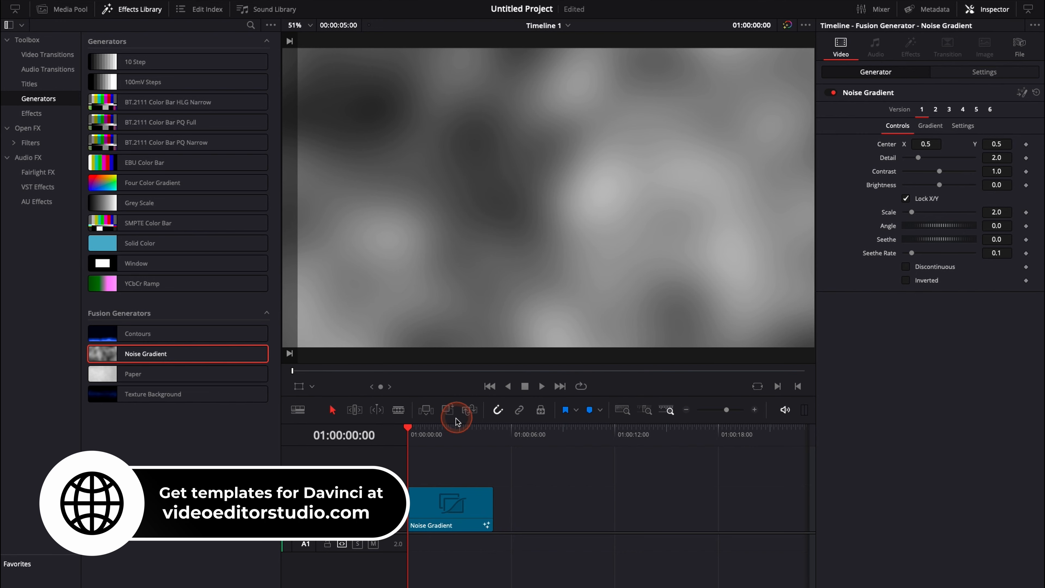
pyautogui.click(442, 435)
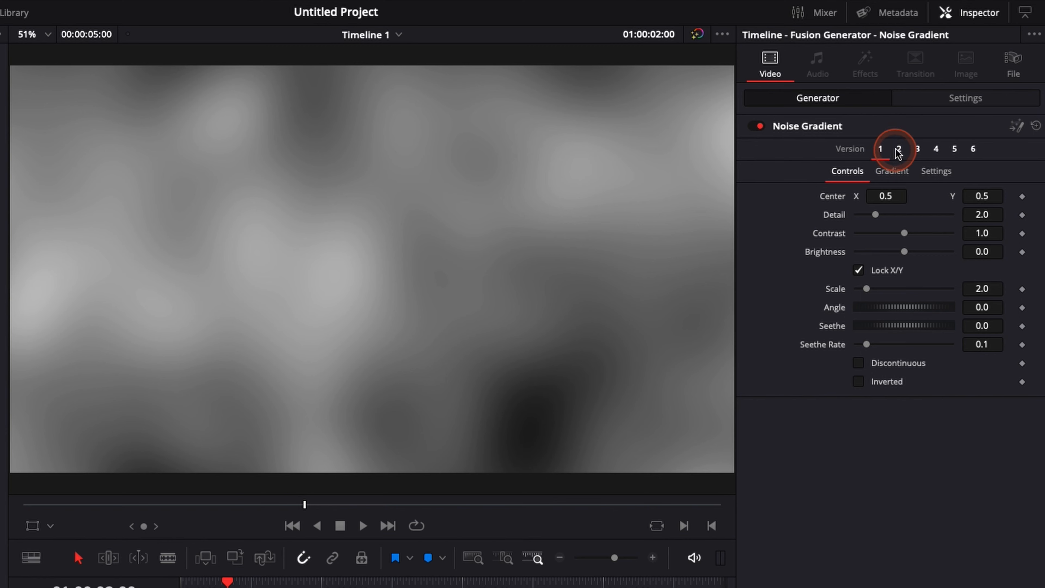
# Step: Cycle through all six Noise Gradient versions to compare their looks in the viewer
pyautogui.click(899, 152)
pyautogui.click(917, 150)
pyautogui.click(940, 150)
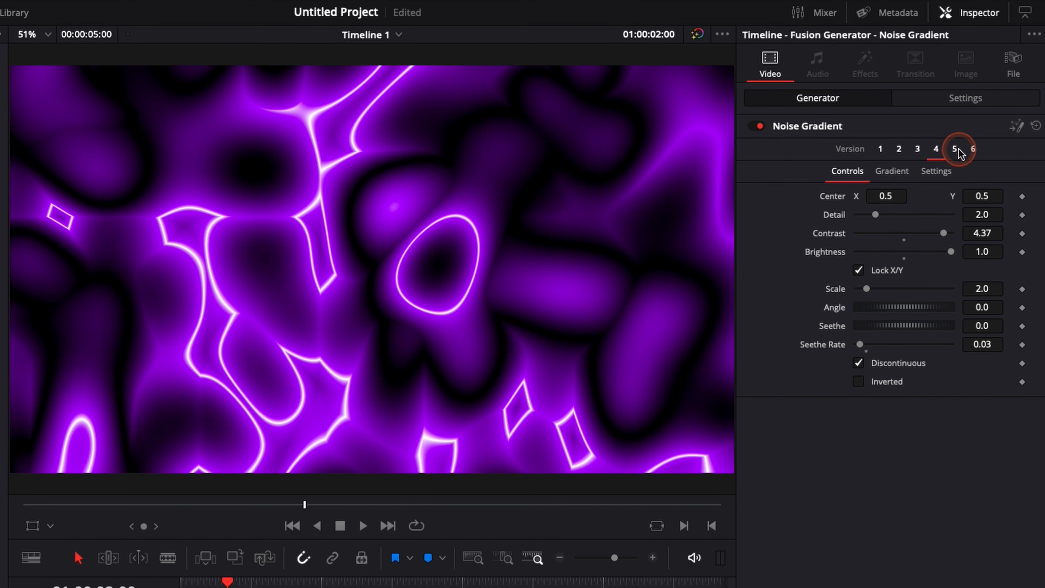
pyautogui.click(954, 150)
pyautogui.click(973, 150)
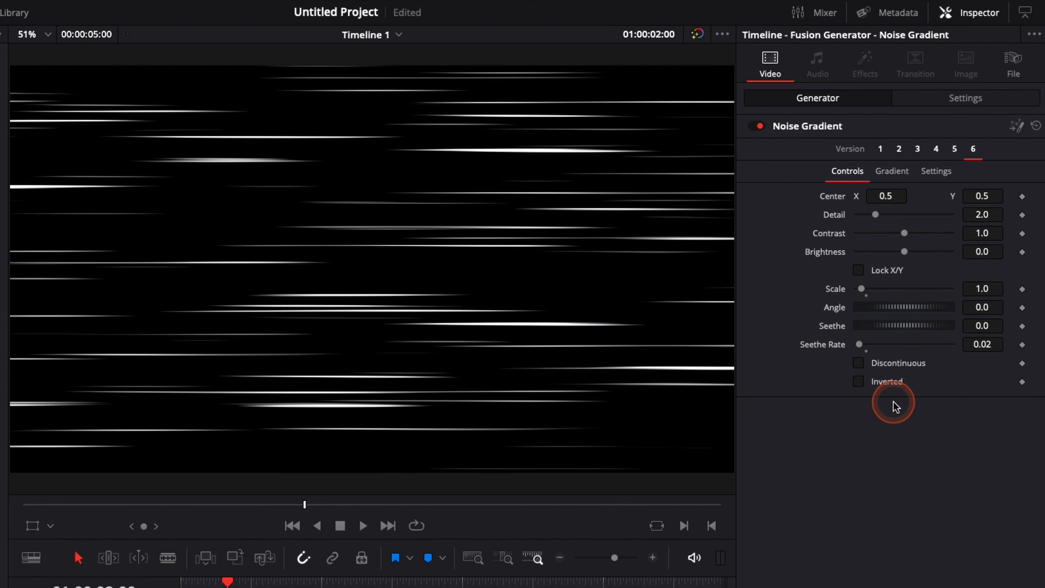
pyautogui.click(880, 148)
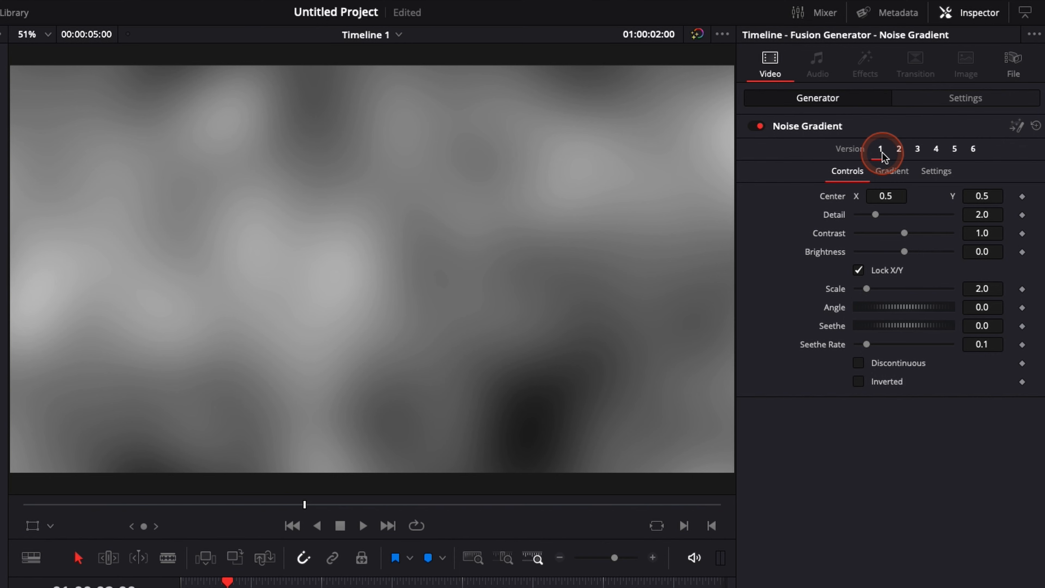
pyautogui.click(897, 149)
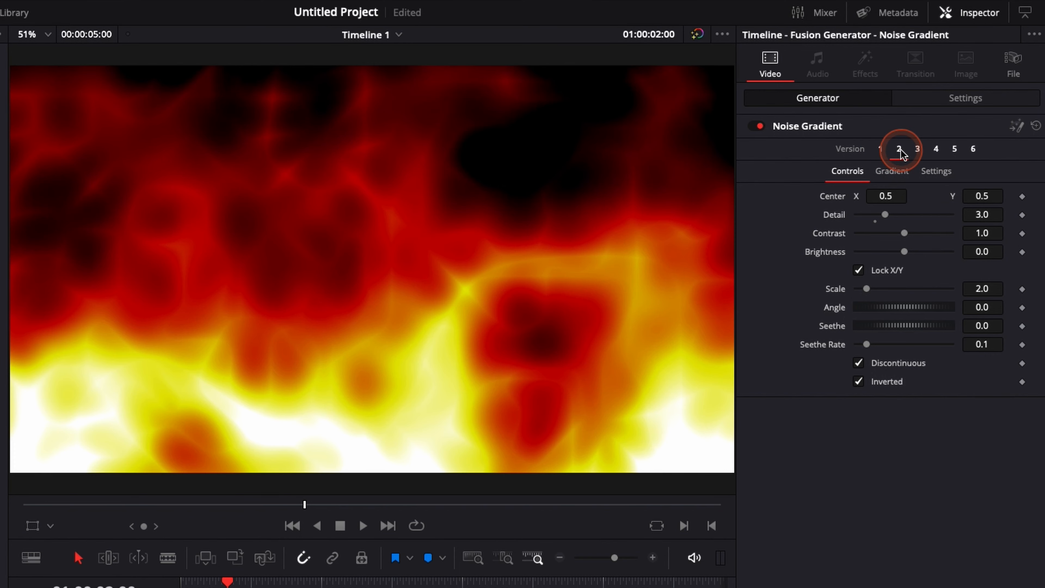
pyautogui.click(919, 150)
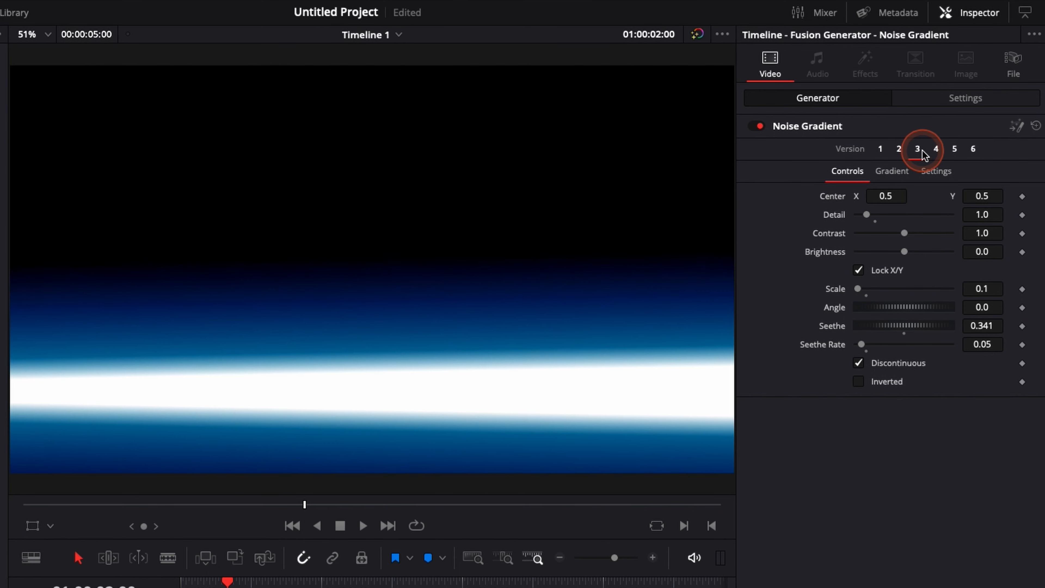
pyautogui.click(936, 149)
pyautogui.click(955, 148)
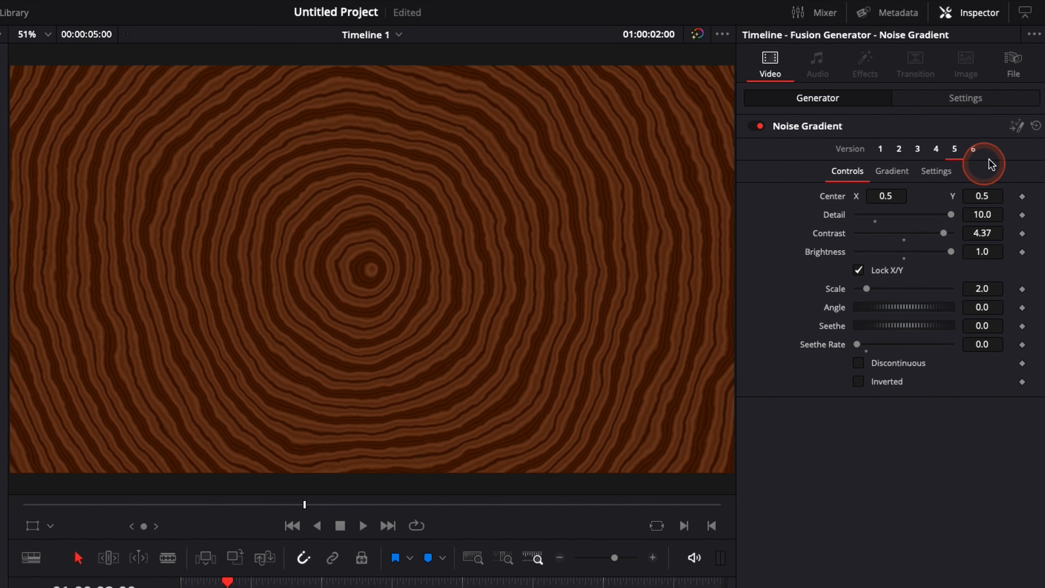
pyautogui.click(973, 150)
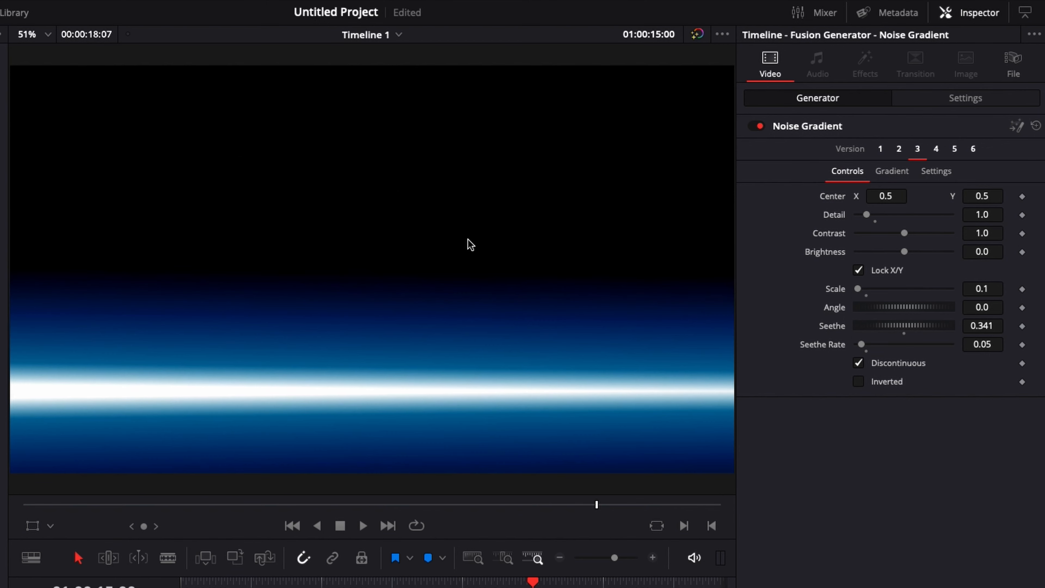
# Step: Switch to version 1, set Center to X 0.448, Y 0.456 and Detail to 3.62, and reset Contrast and Brightness to their defaults
pyautogui.click(880, 149)
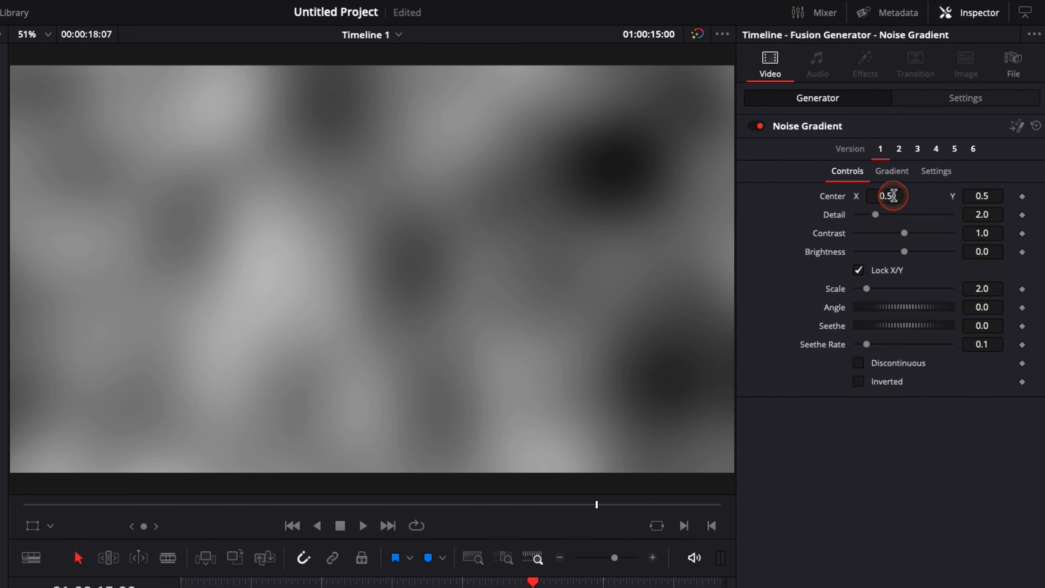
pyautogui.moveTo(892, 195); pyautogui.dragTo(855, 197)
pyautogui.moveTo(988, 193); pyautogui.dragTo(938, 250)
pyautogui.doubleClick(830, 233)
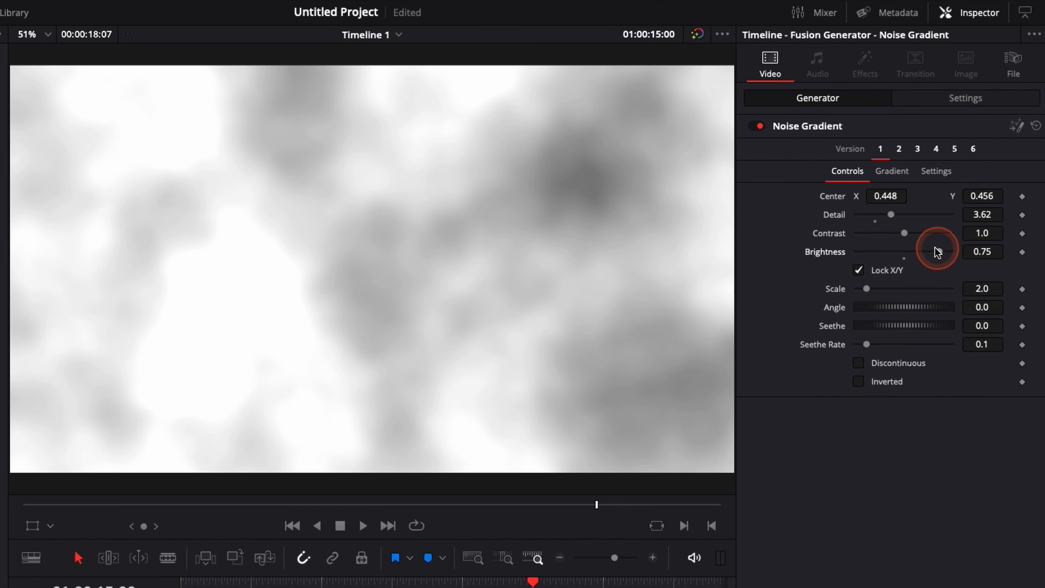
pyautogui.doubleClick(830, 251)
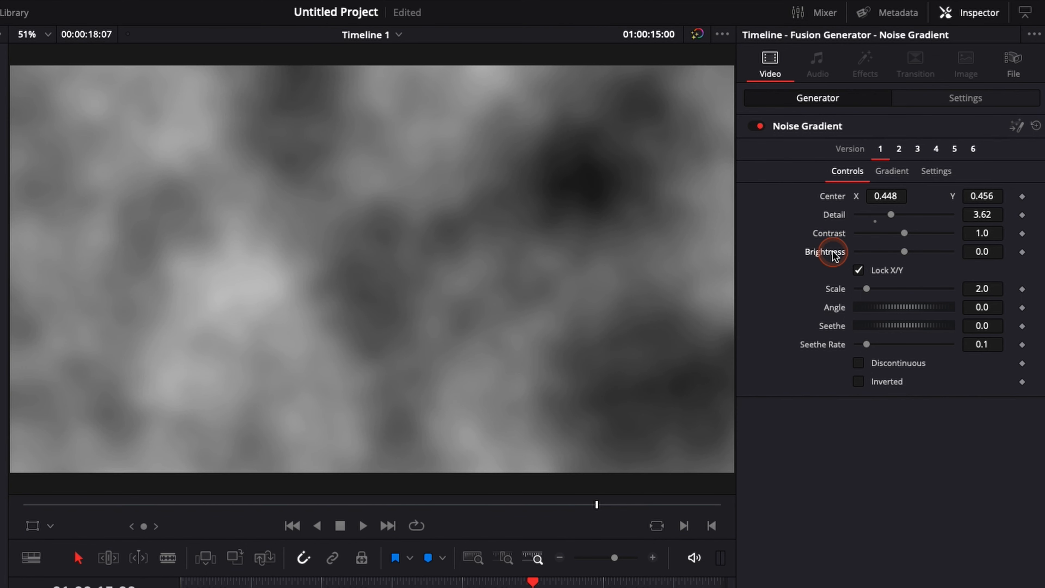
# Step: Scale the noise with X/Y unlocked to X Scale 12.91 and Y Scale 6.77, and lock X/Y again
pyautogui.click(859, 269)
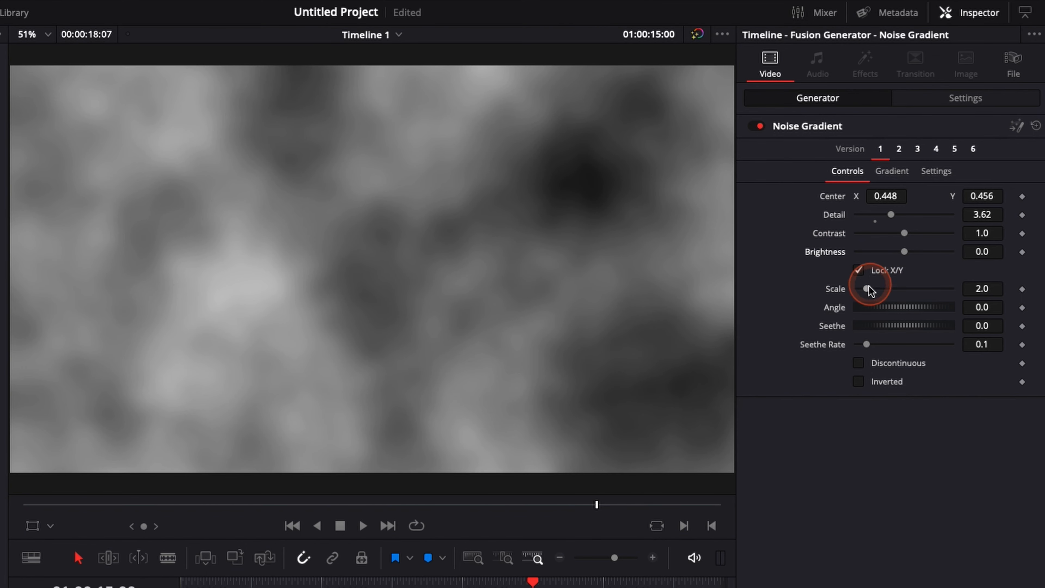
pyautogui.moveTo(867, 287); pyautogui.dragTo(885, 288)
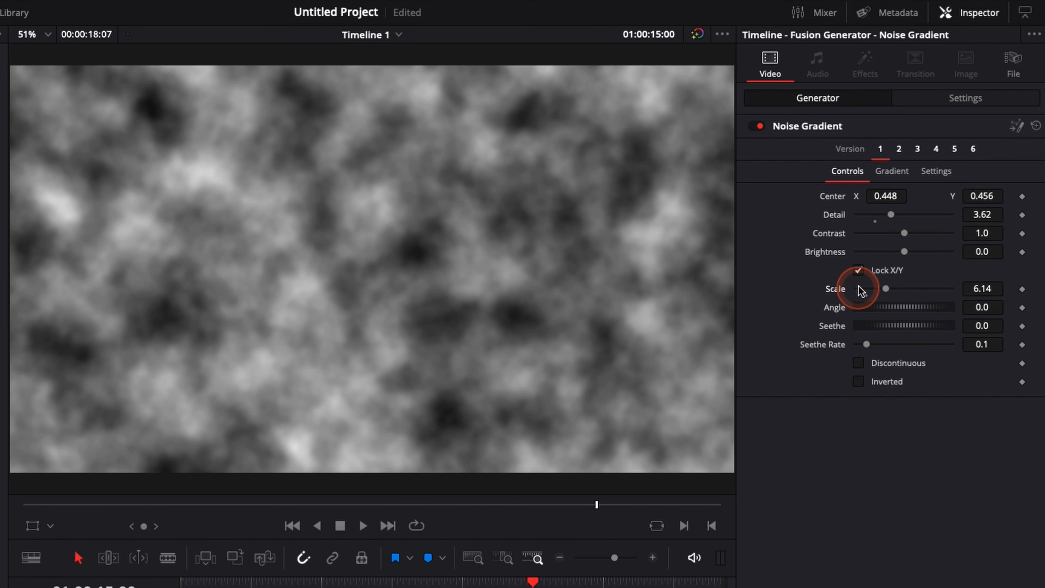
pyautogui.click(858, 271)
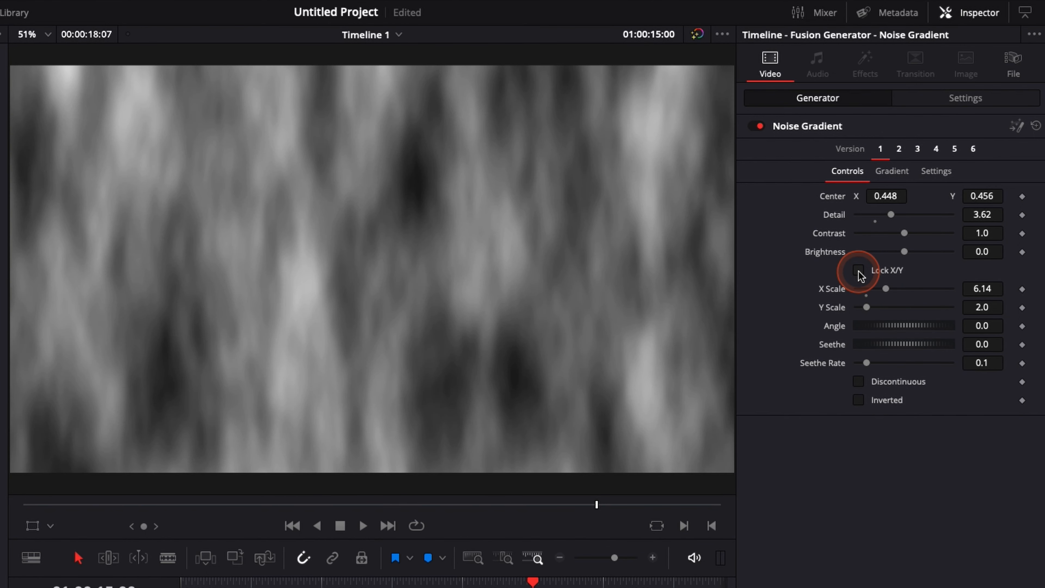
pyautogui.moveTo(886, 289)
pyautogui.mouseDown()
pyautogui.moveTo(917, 289)
pyautogui.moveTo(867, 307)
pyautogui.moveTo(888, 307)
pyautogui.mouseUp()
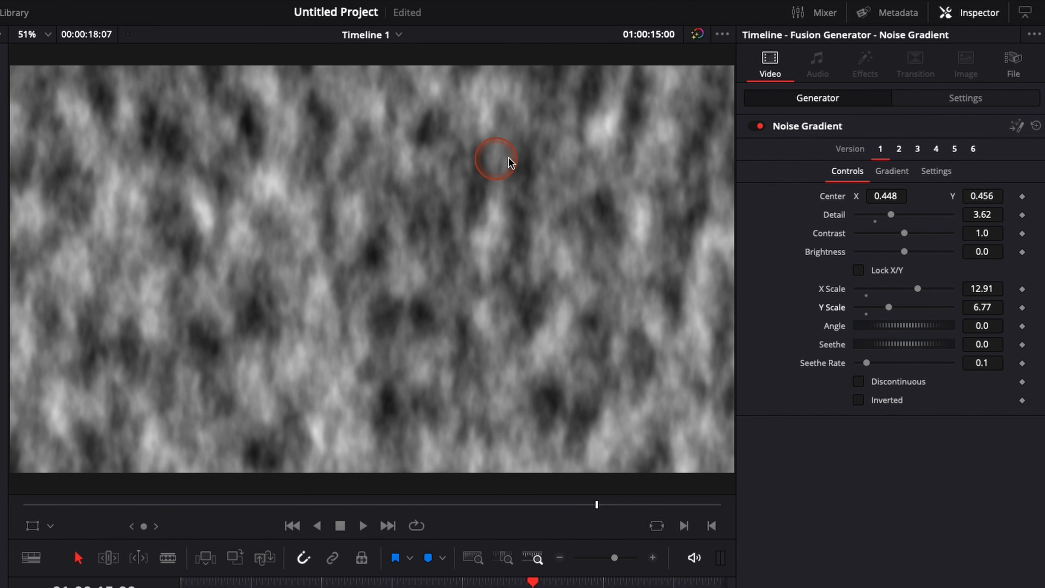
pyautogui.click(859, 271)
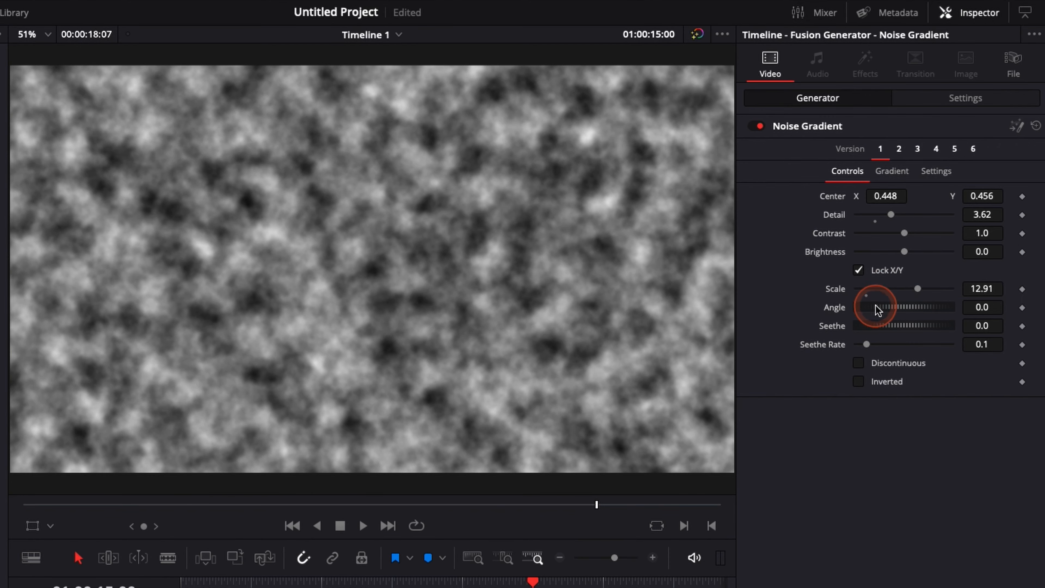
# Step: Set the Angle to 96.5 and the Seethe Rate to 0.622, and play the clip from about one second
pyautogui.moveTo(875, 307); pyautogui.dragTo(905, 314)
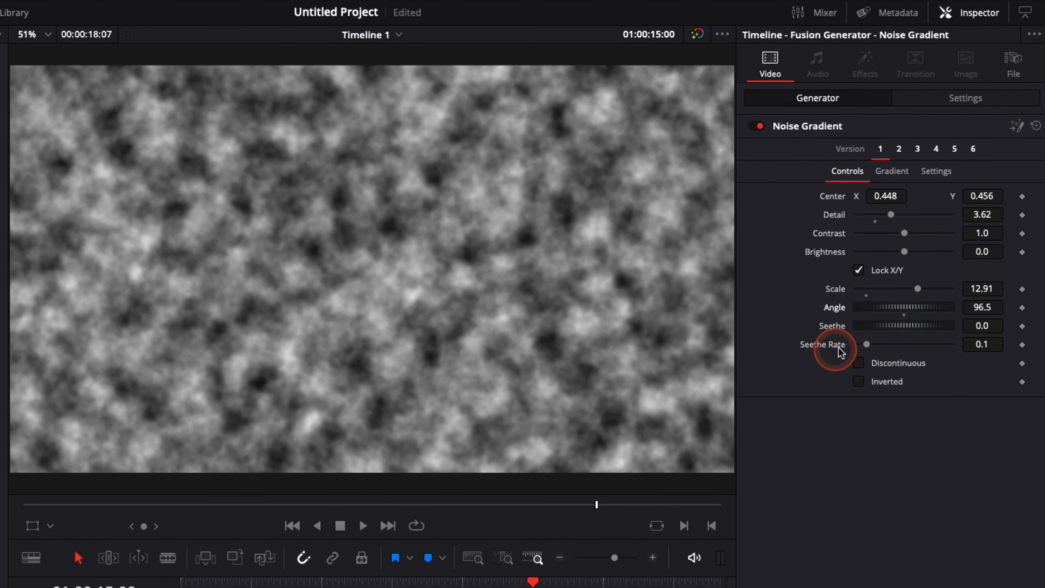
pyautogui.click(866, 344)
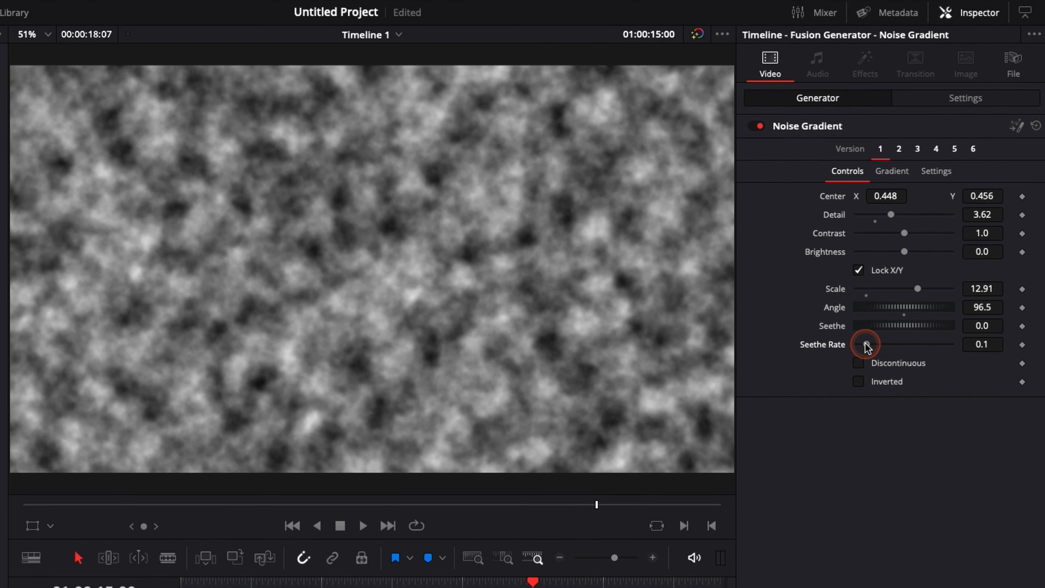
pyautogui.moveTo(866, 344); pyautogui.dragTo(915, 344)
pyautogui.click(210, 582)
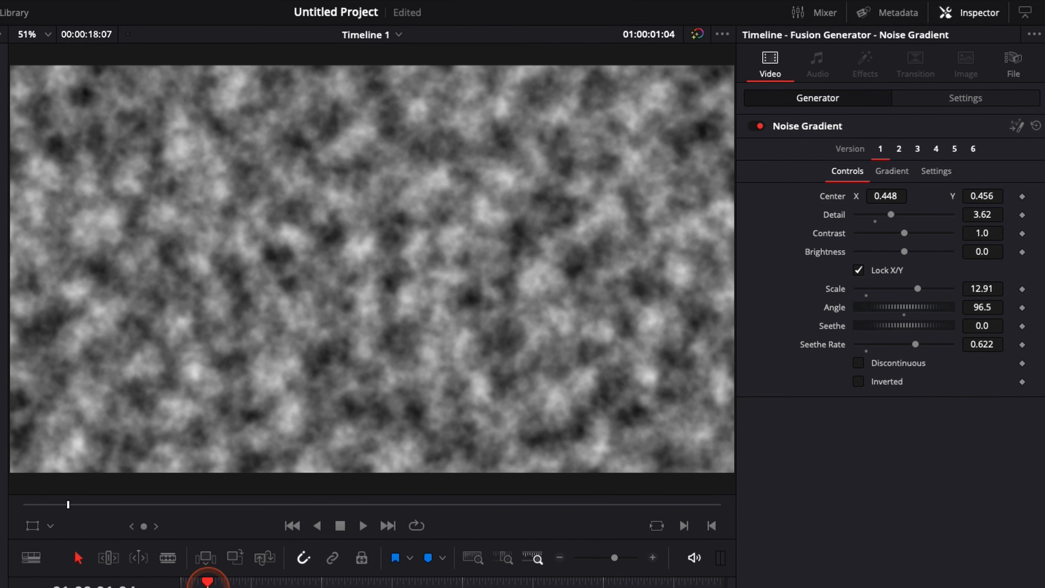
pyautogui.press('space')
pyautogui.press('space')
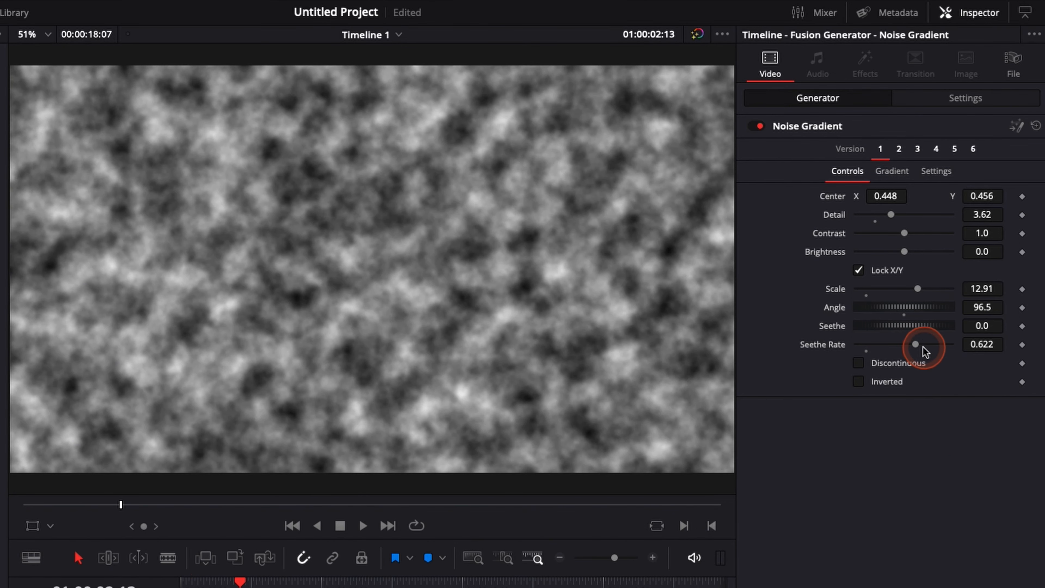
# Step: Lower the Seethe Rate to 0.031 and play the clip to check the slower motion
pyautogui.moveTo(916, 344); pyautogui.dragTo(860, 343)
pyautogui.click(459, 553)
pyautogui.press('space')
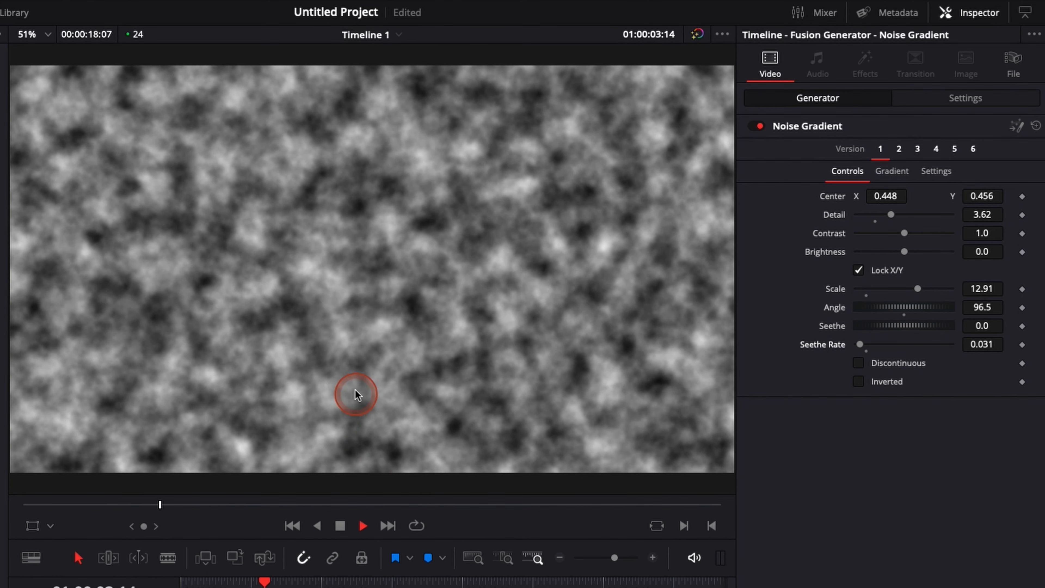
pyautogui.press('space')
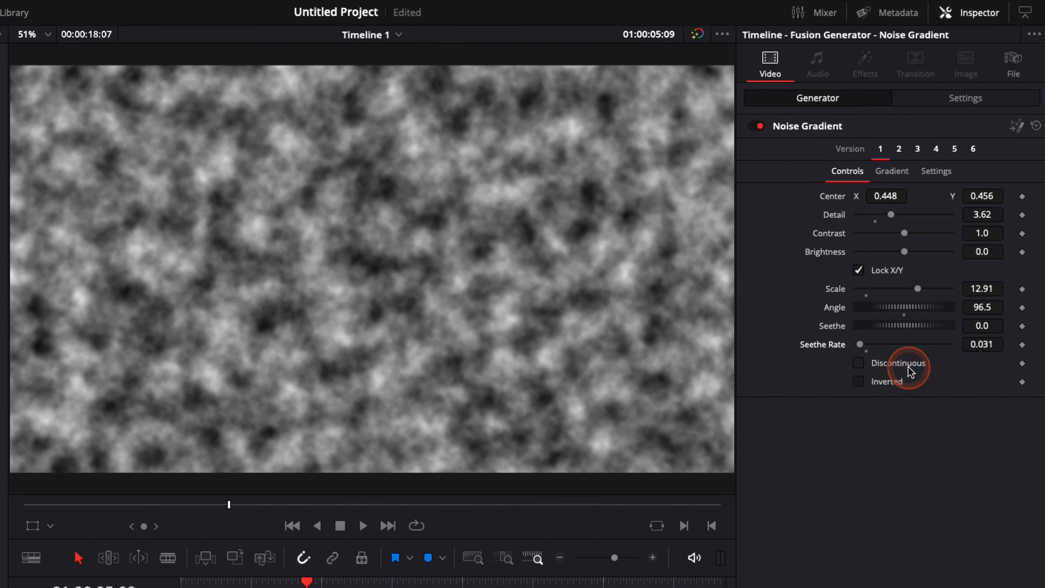
# Step: Enable Discontinuous, preview the noise in playback, and disable the option again
pyautogui.click(858, 363)
pyautogui.click(250, 581)
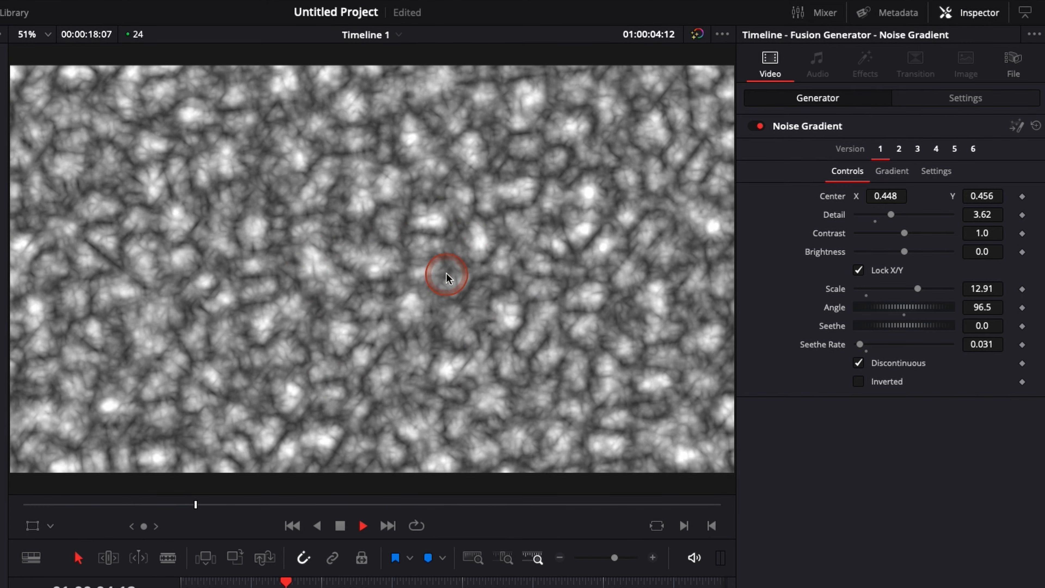
pyautogui.click(858, 362)
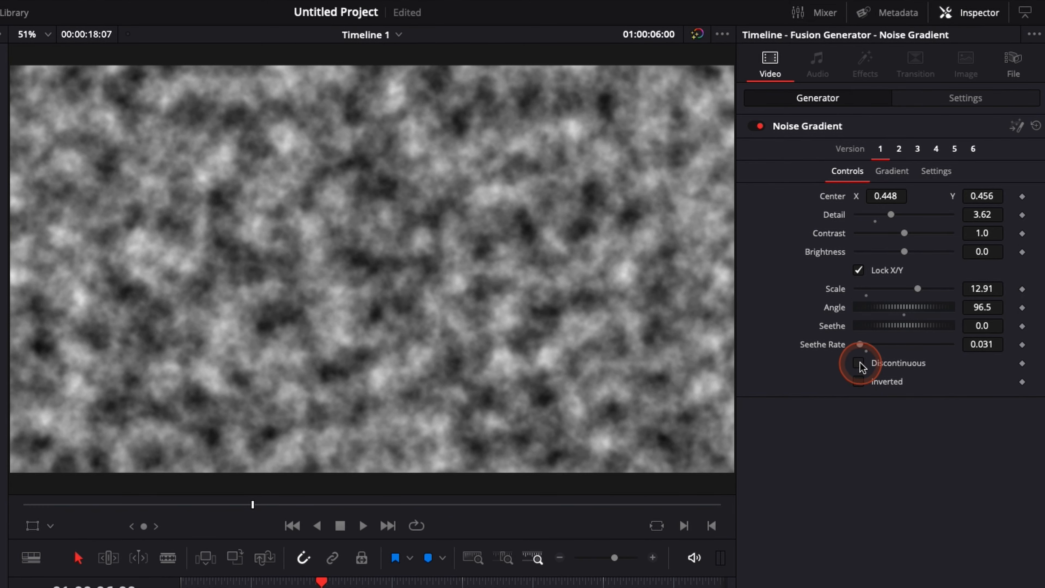
# Step: Toggle Inverted on and off repeatedly to compare the noise, leaving it disabled
pyautogui.click(859, 381)
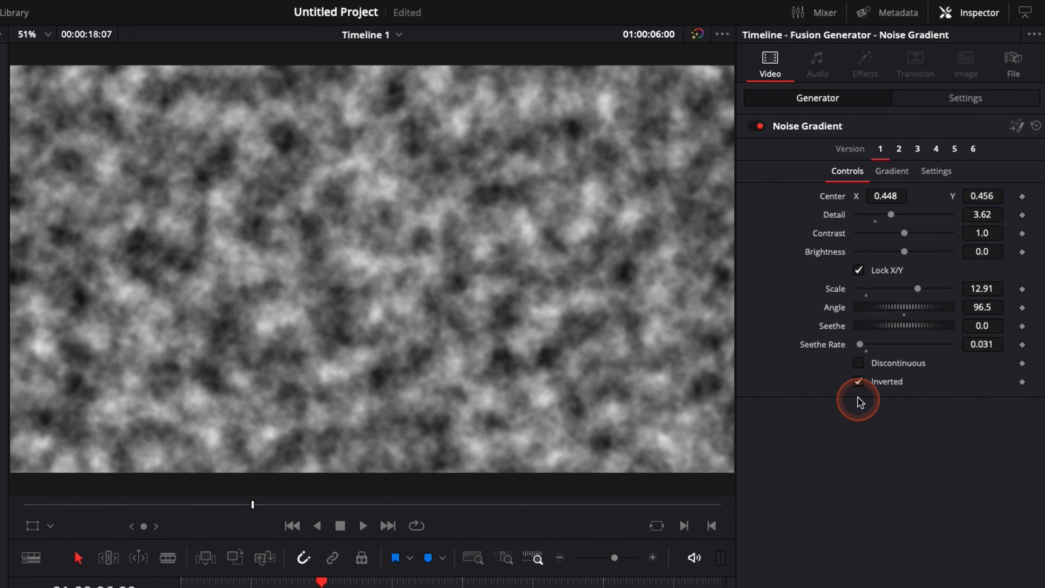
pyautogui.click(858, 381)
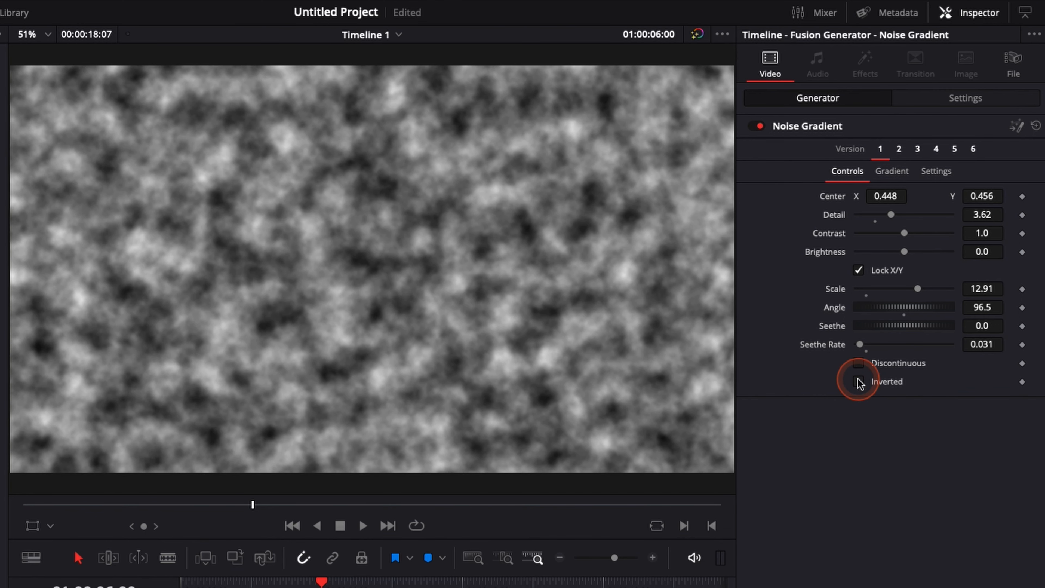
pyautogui.click(858, 381)
pyautogui.click(858, 381)
pyautogui.click(858, 382)
pyautogui.click(858, 382)
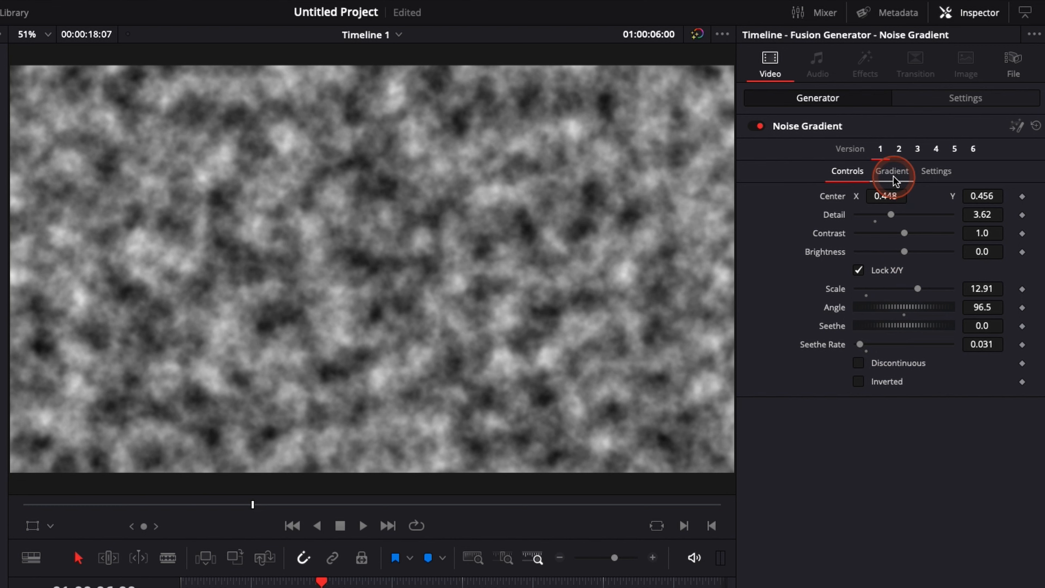
# Step: Keep the noise's color Type as Gradient and set its Gradient Type to Linear
pyautogui.click(893, 174)
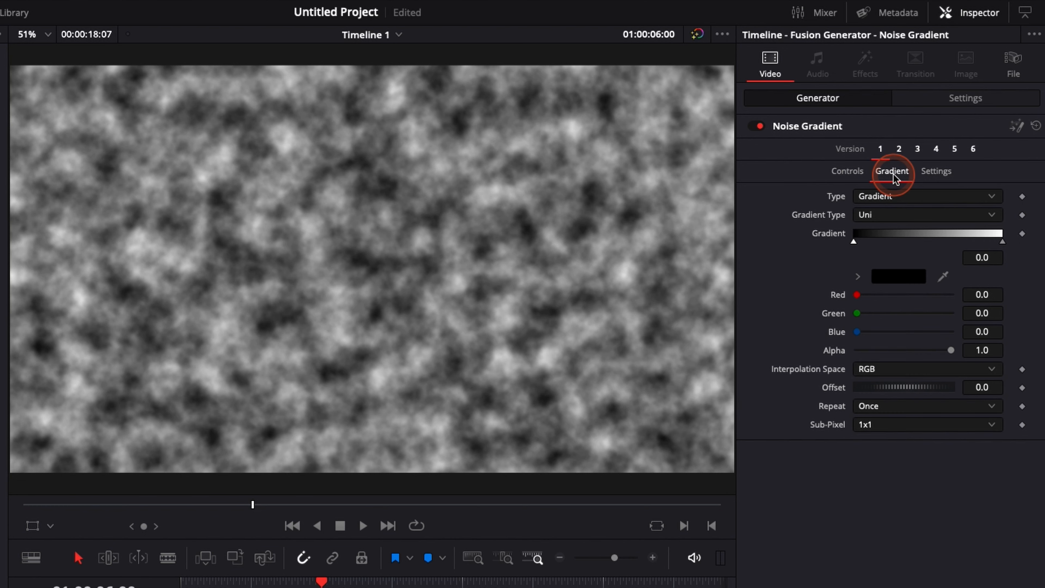
pyautogui.click(893, 197)
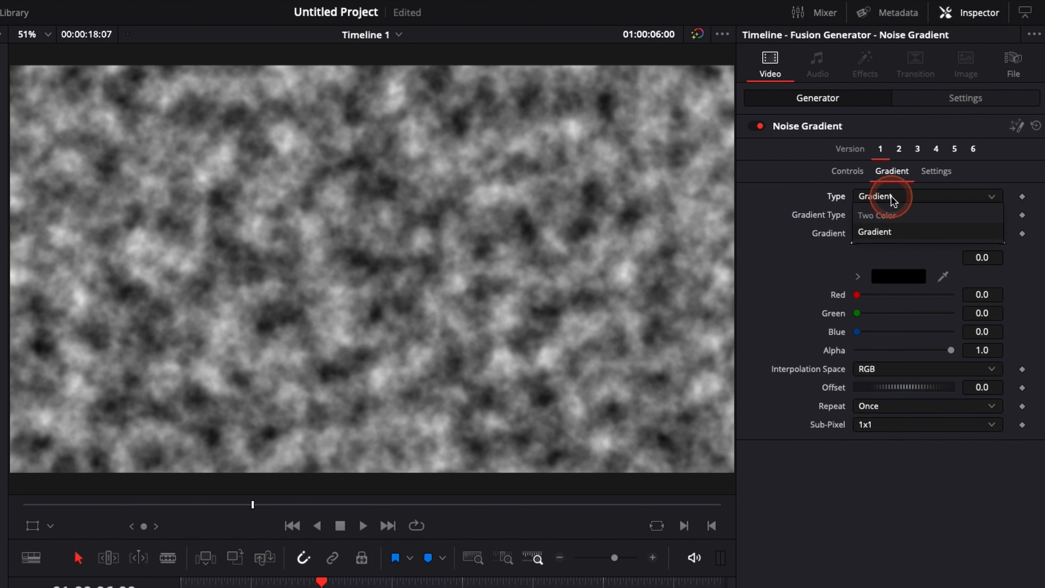
pyautogui.click(884, 233)
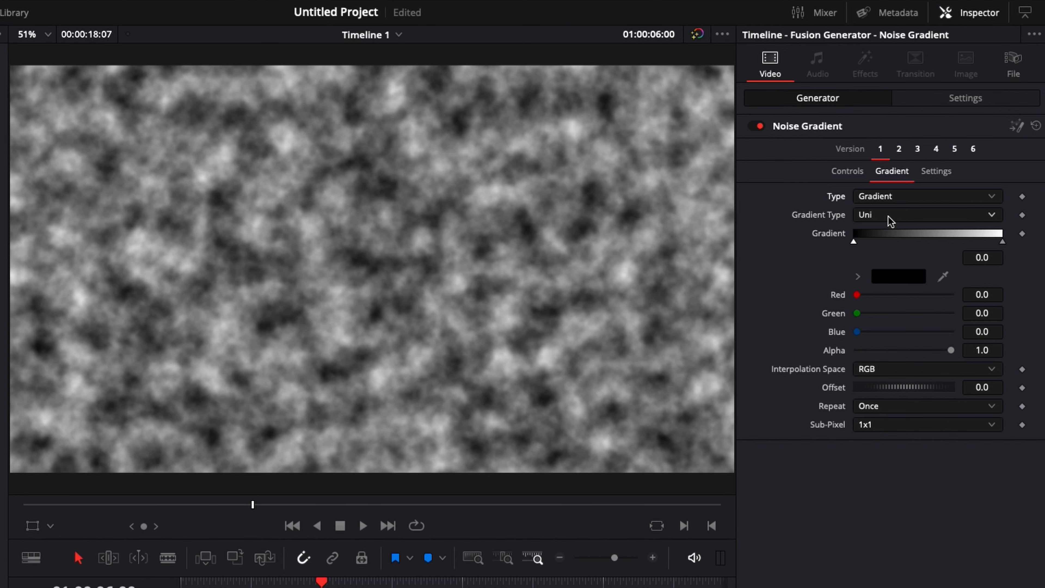
pyautogui.click(900, 216)
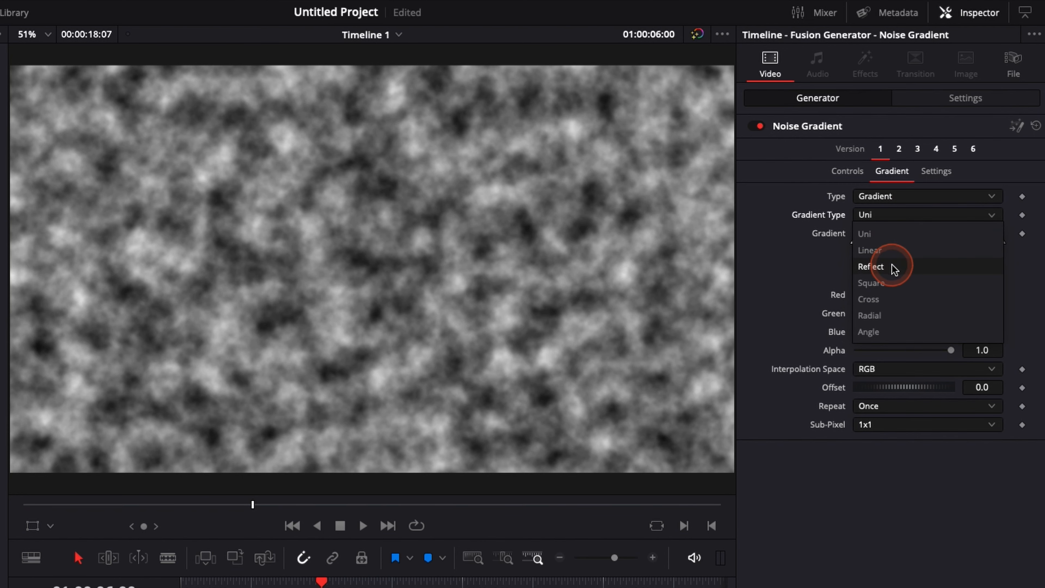
pyautogui.click(889, 251)
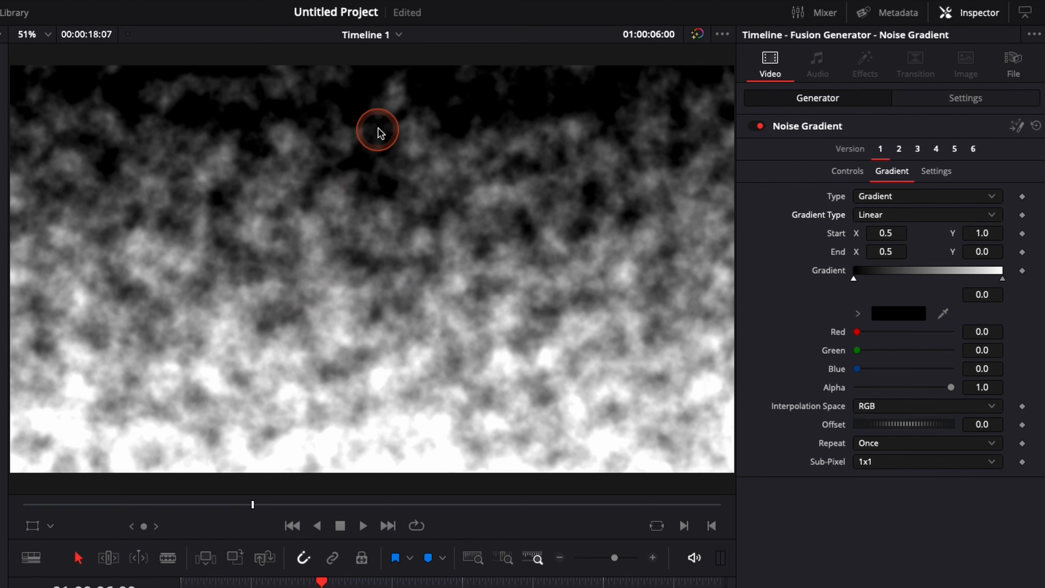
# Step: Try the Square, Cross and Radial gradient types on the noise and settle on Angle
pyautogui.click(913, 215)
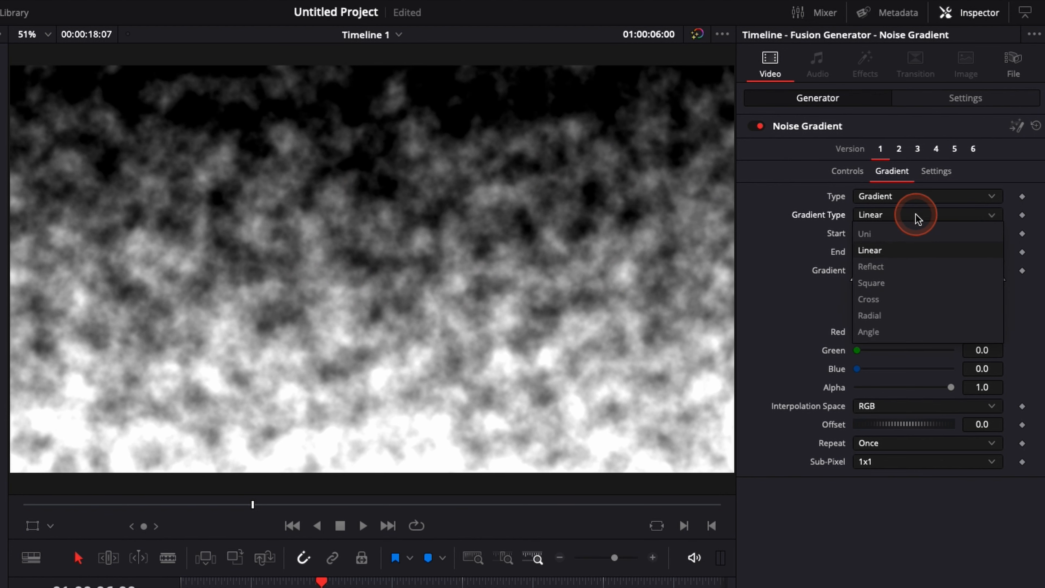
pyautogui.click(899, 281)
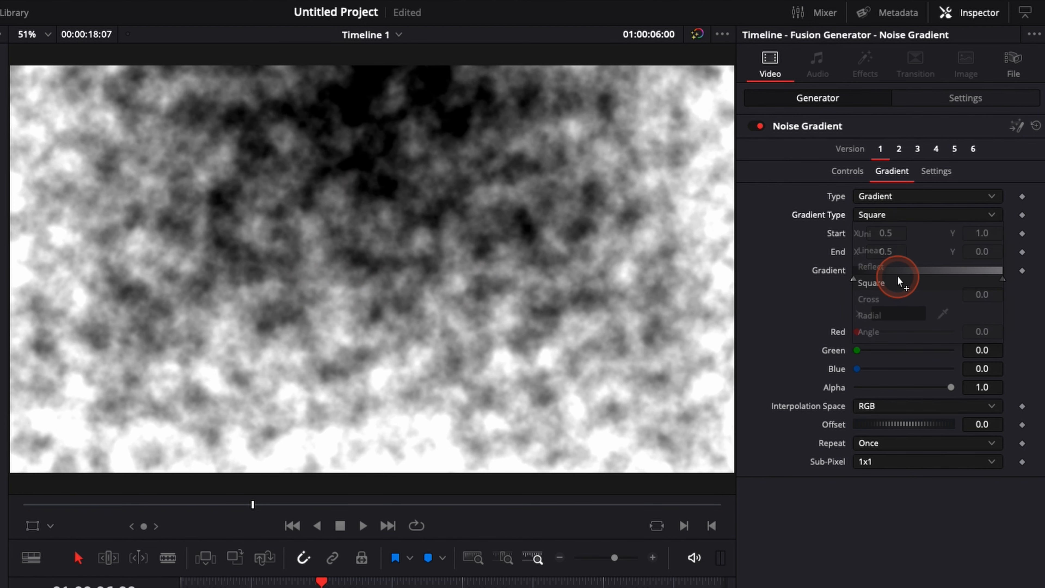
pyautogui.click(884, 214)
pyautogui.click(886, 302)
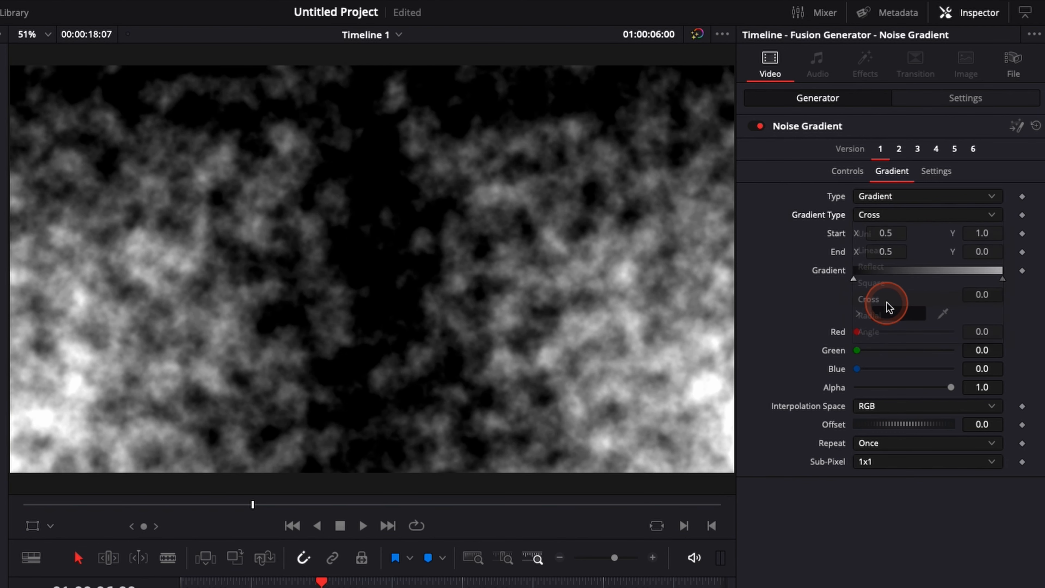
pyautogui.click(900, 215)
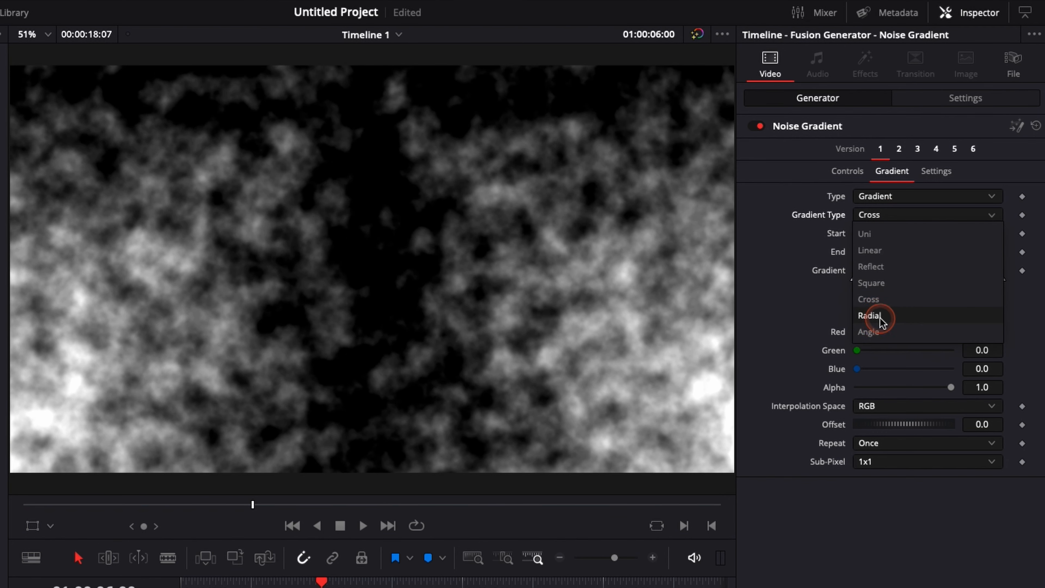
pyautogui.click(900, 320)
pyautogui.click(912, 215)
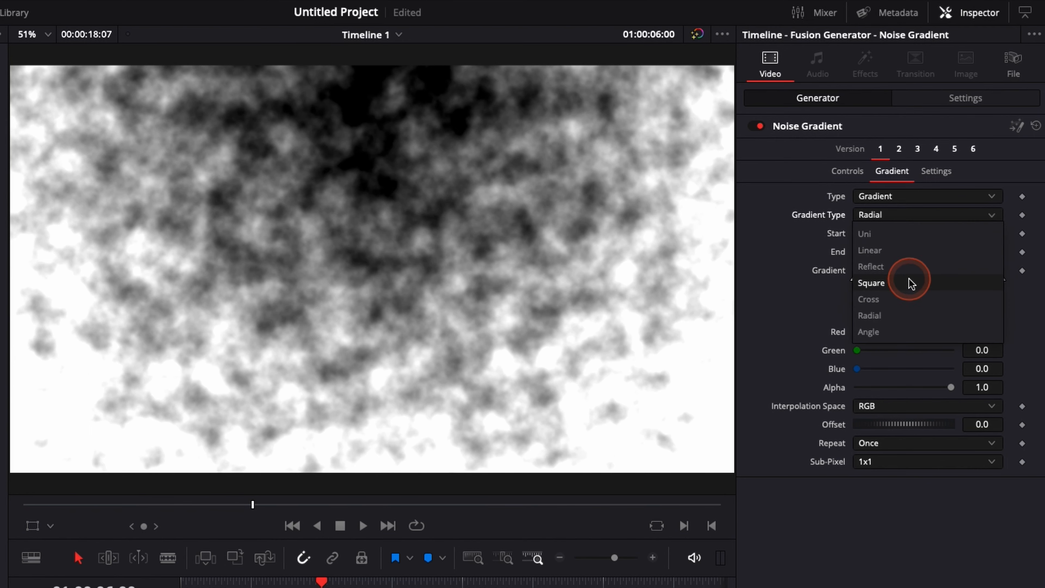
pyautogui.click(895, 328)
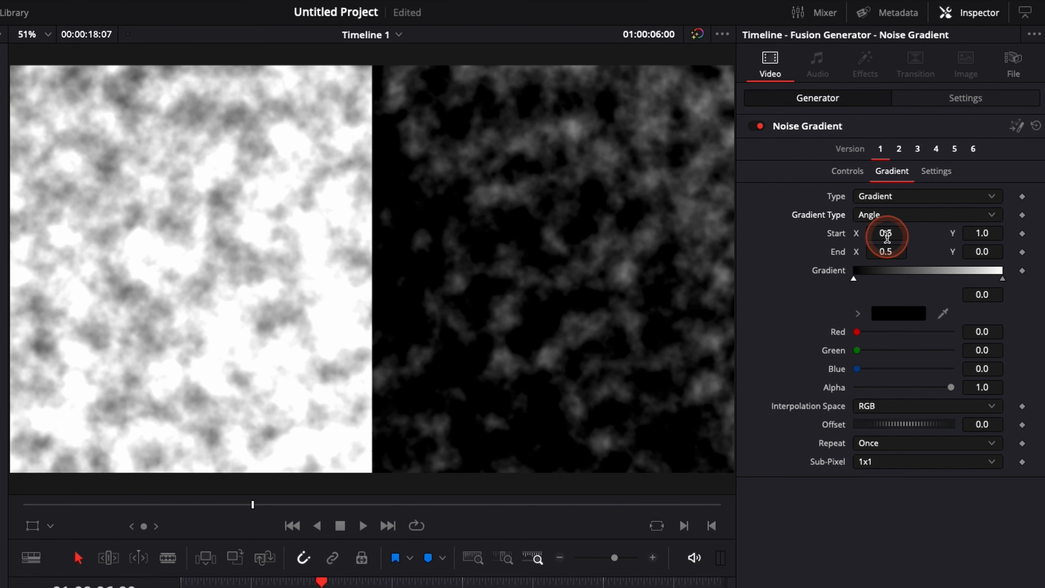
# Step: Move the gradient's Start X to 1.002 and End X to -0.004 so the split runs diagonally between opposite corners
pyautogui.moveTo(885, 232); pyautogui.dragTo(822, 251)
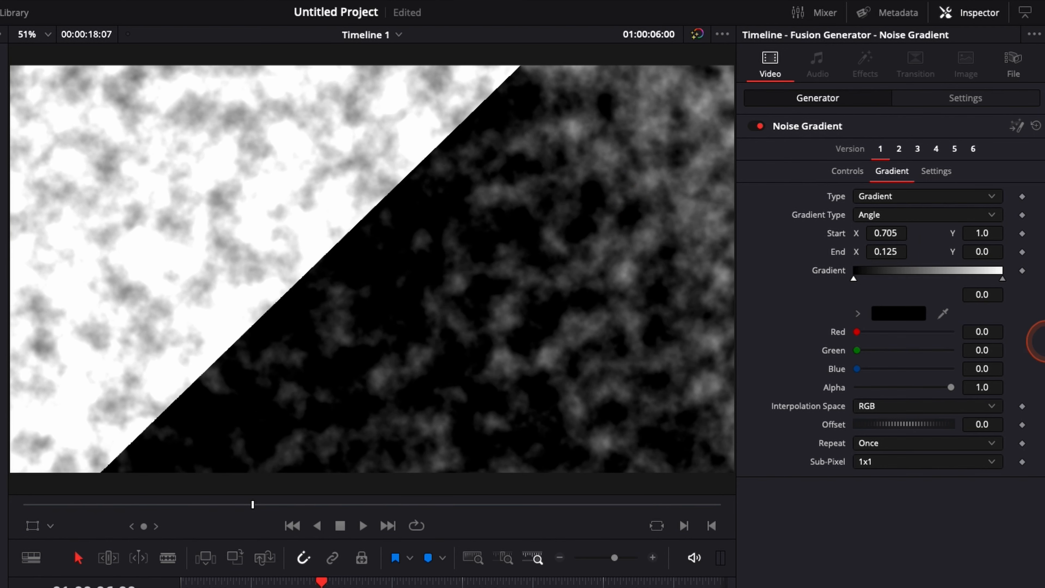
pyautogui.moveTo(881, 227); pyautogui.dragTo(398, 313)
pyautogui.moveTo(900, 250); pyautogui.dragTo(804, 233)
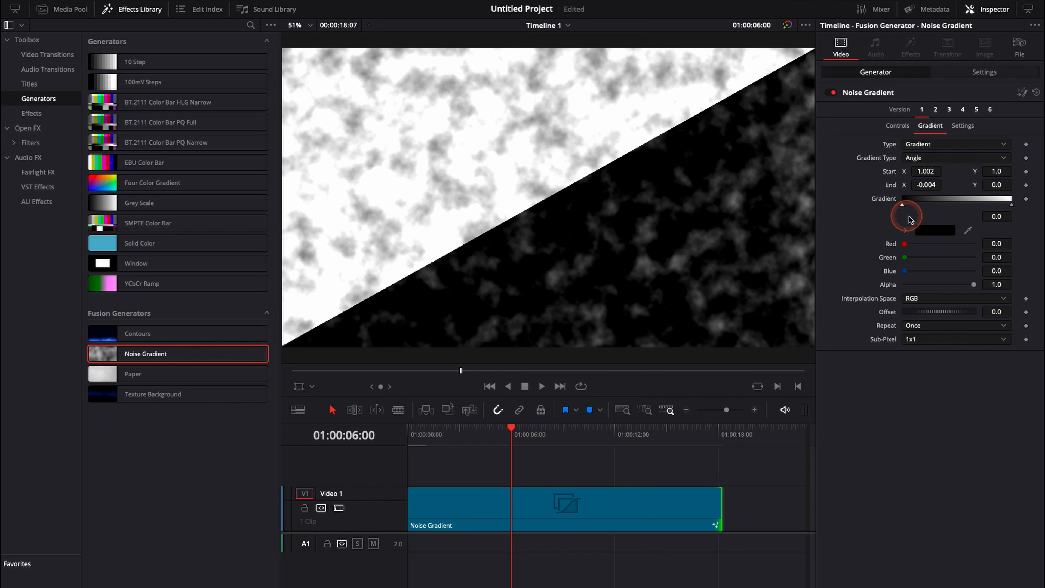
# Step: Color the gradient's start stop Blue and its end stop Purple
pyautogui.click(933, 228)
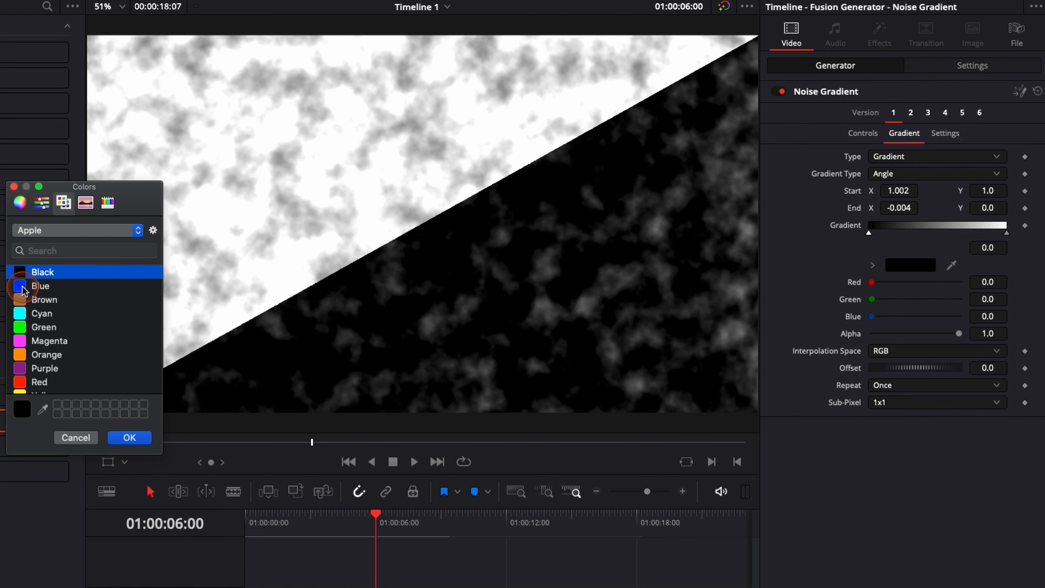
pyautogui.click(22, 288)
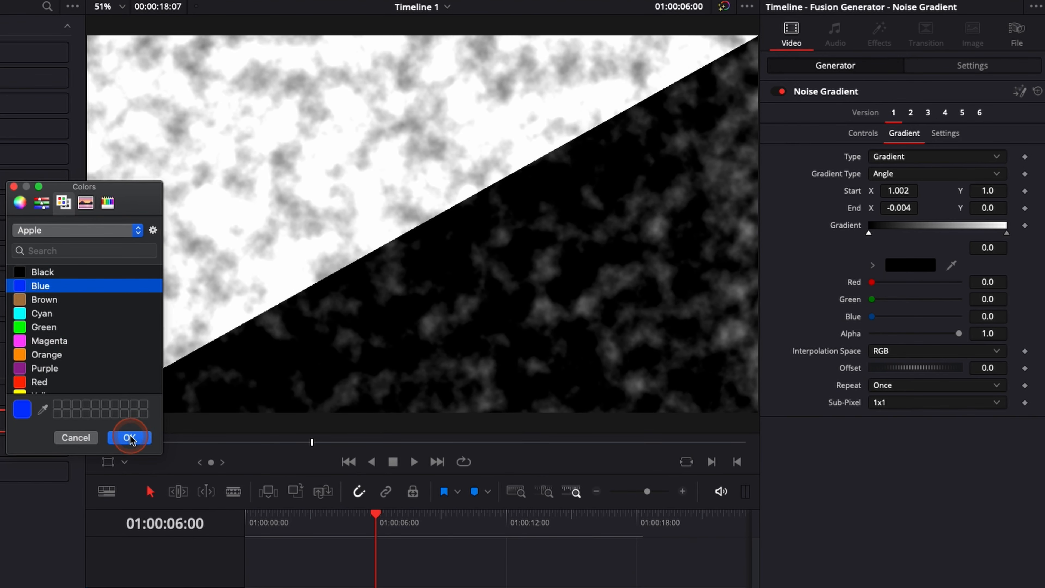
pyautogui.click(130, 436)
pyautogui.click(1007, 232)
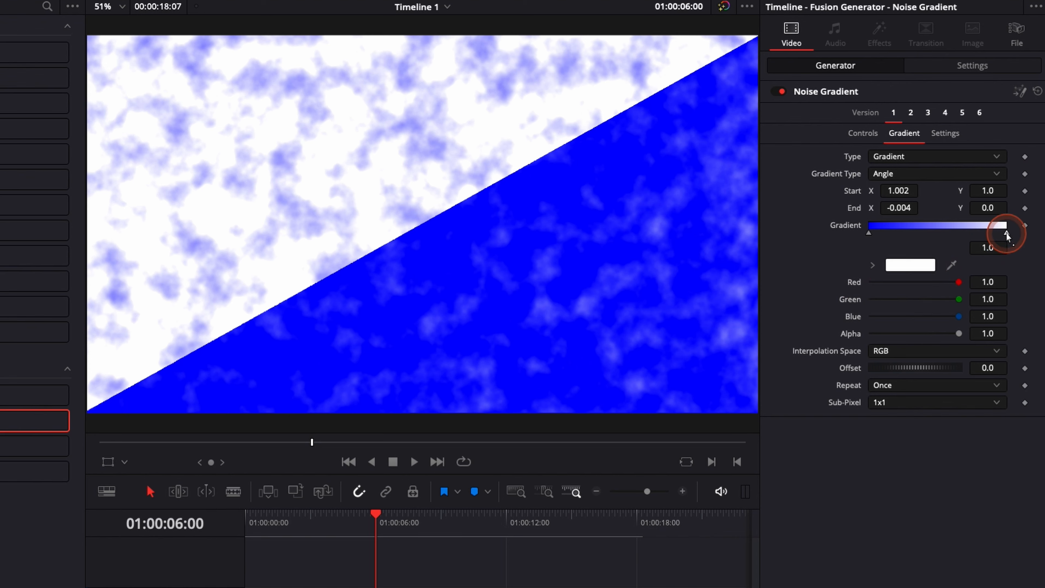
pyautogui.click(899, 265)
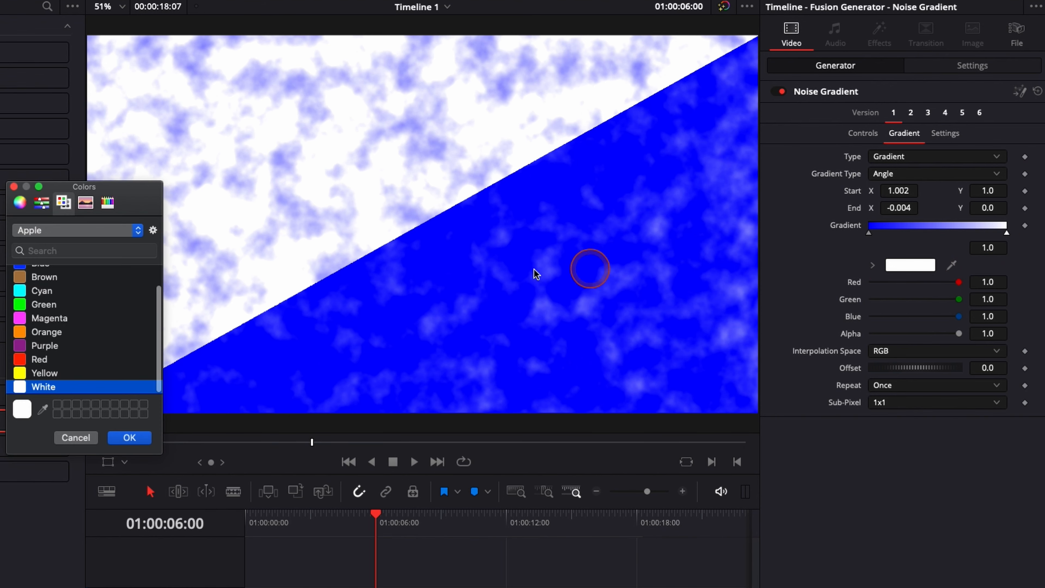
pyautogui.click(25, 345)
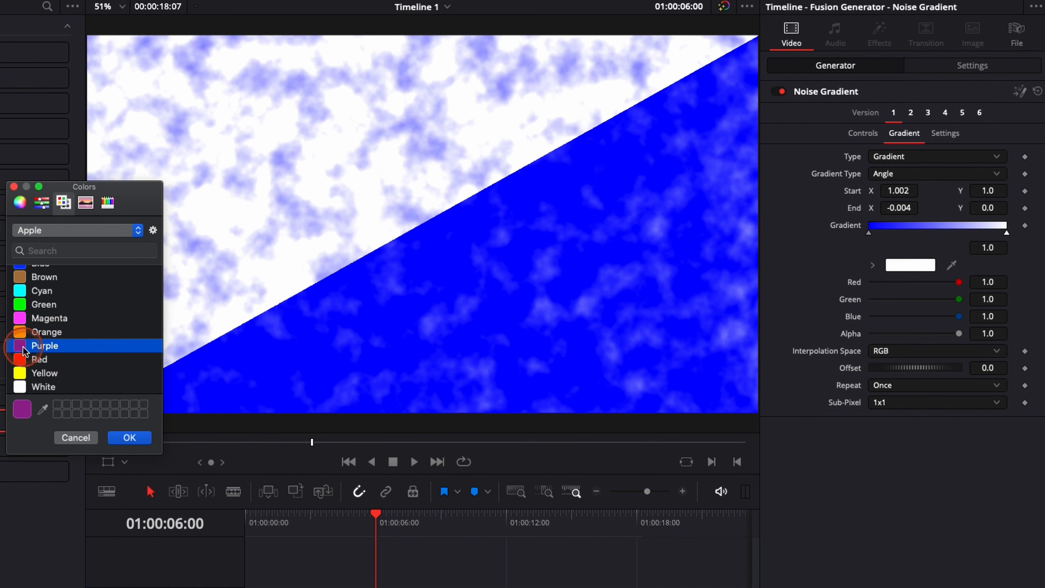
pyautogui.click(127, 437)
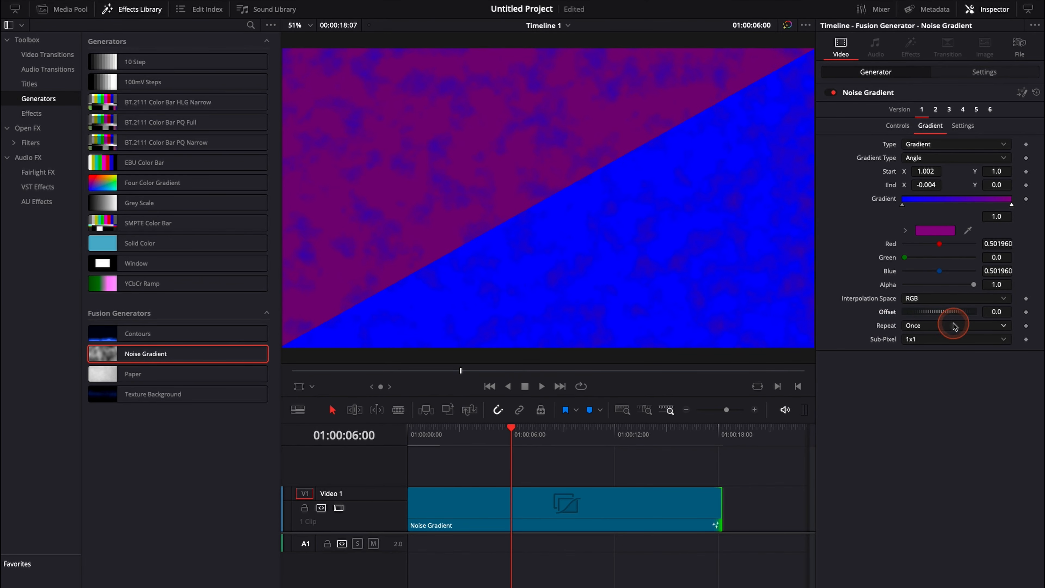
# Step: Try gradient Offset values down to -0.507, reset Offset to its default, and open the Repeat options
pyautogui.moveTo(921, 312); pyautogui.dragTo(939, 311)
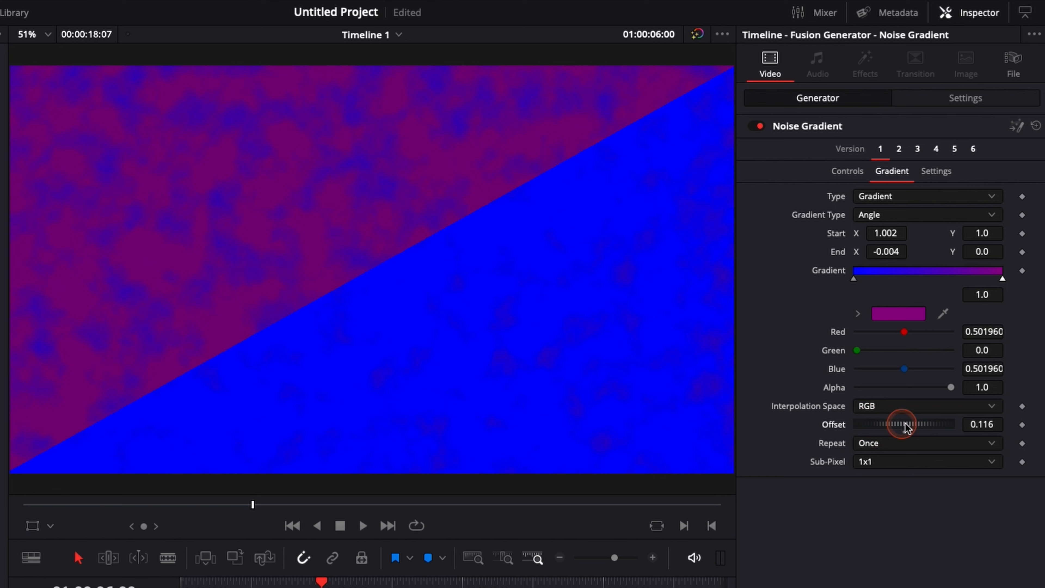
pyautogui.moveTo(907, 427); pyautogui.dragTo(827, 428)
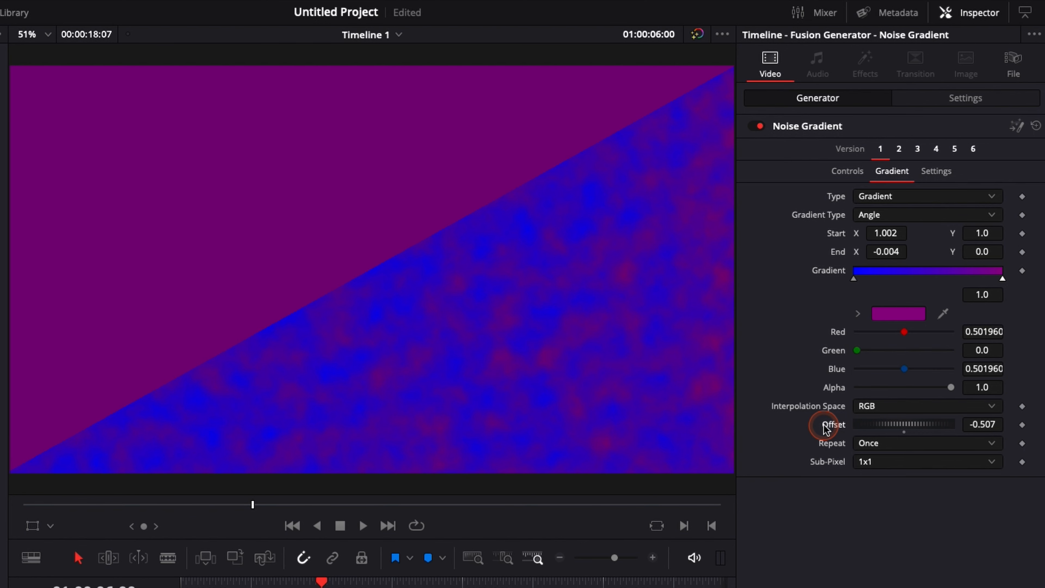
pyautogui.doubleClick(826, 428)
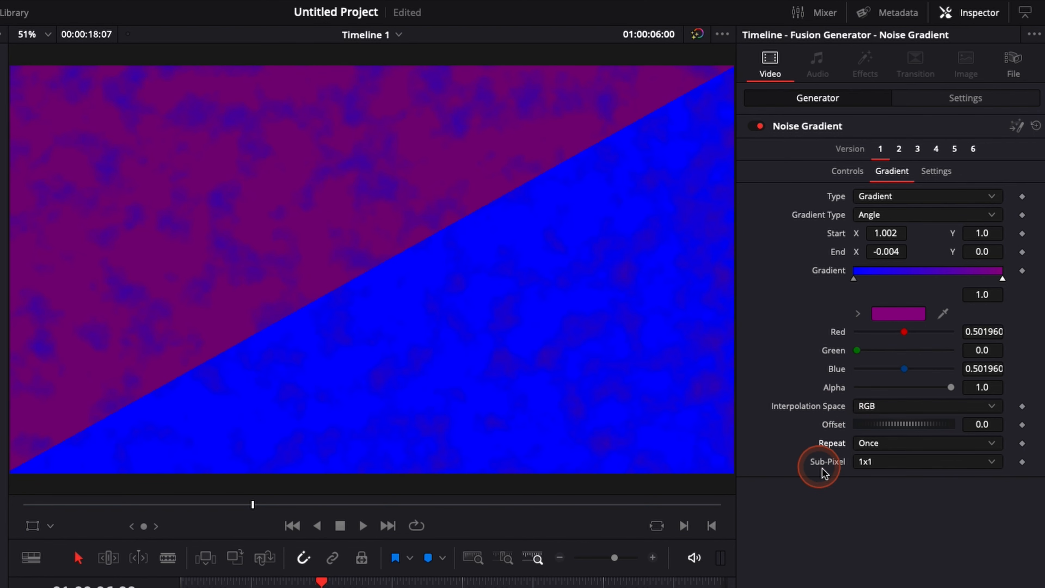
pyautogui.click(908, 443)
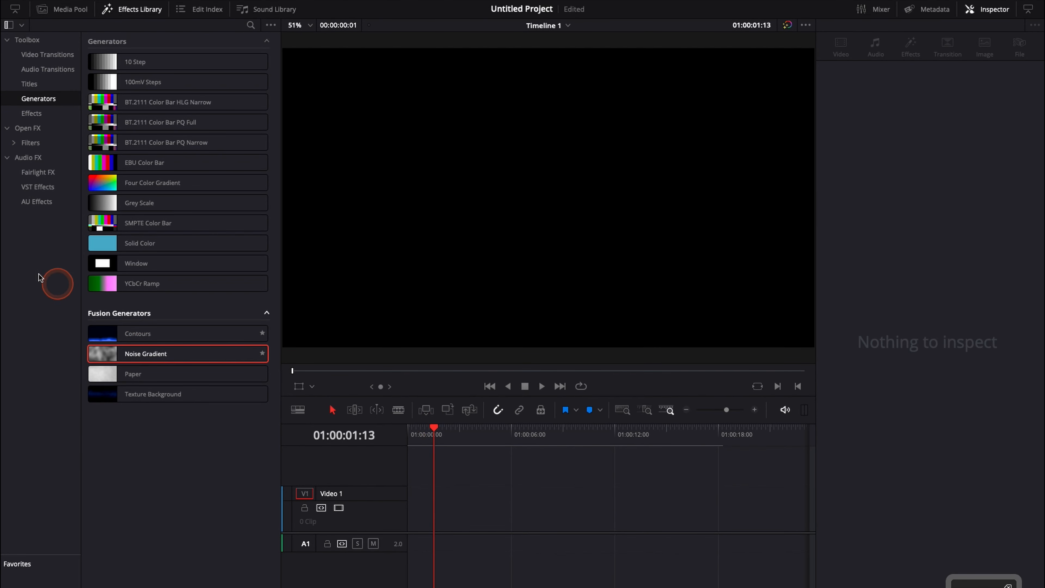
# Step: Add a Noise Gradient generator at the start of Video 1 and compare versions 2, 3 and 4 before returning to version 1
pyautogui.moveTo(137, 354); pyautogui.dragTo(427, 535)
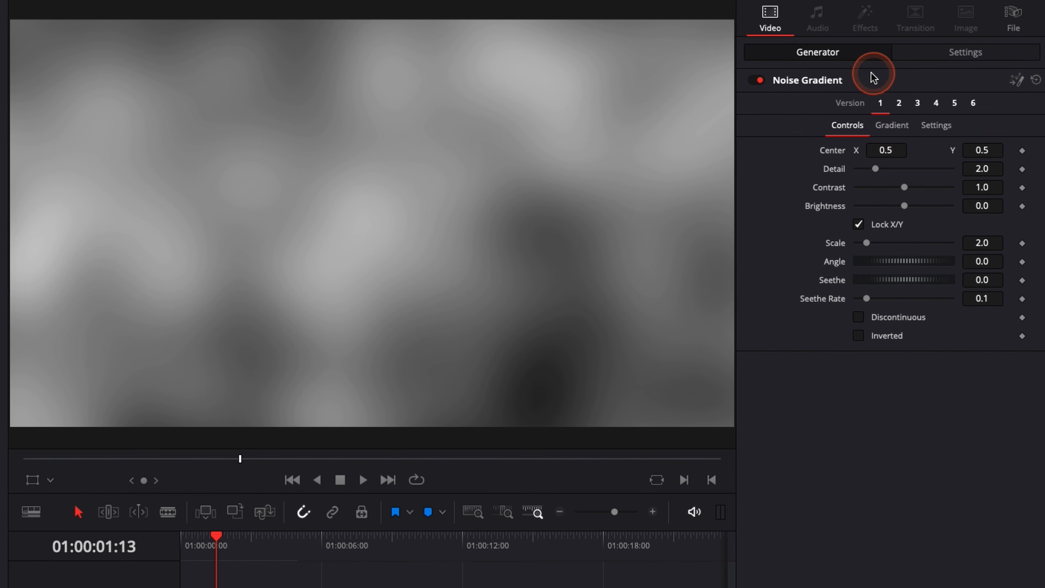
pyautogui.click(900, 104)
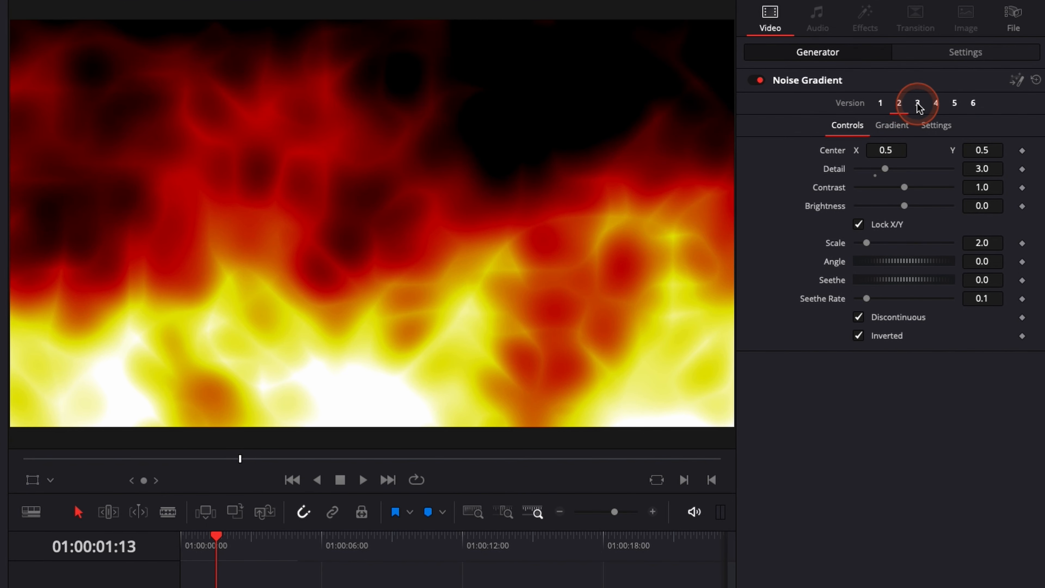
pyautogui.click(918, 106)
pyautogui.click(936, 104)
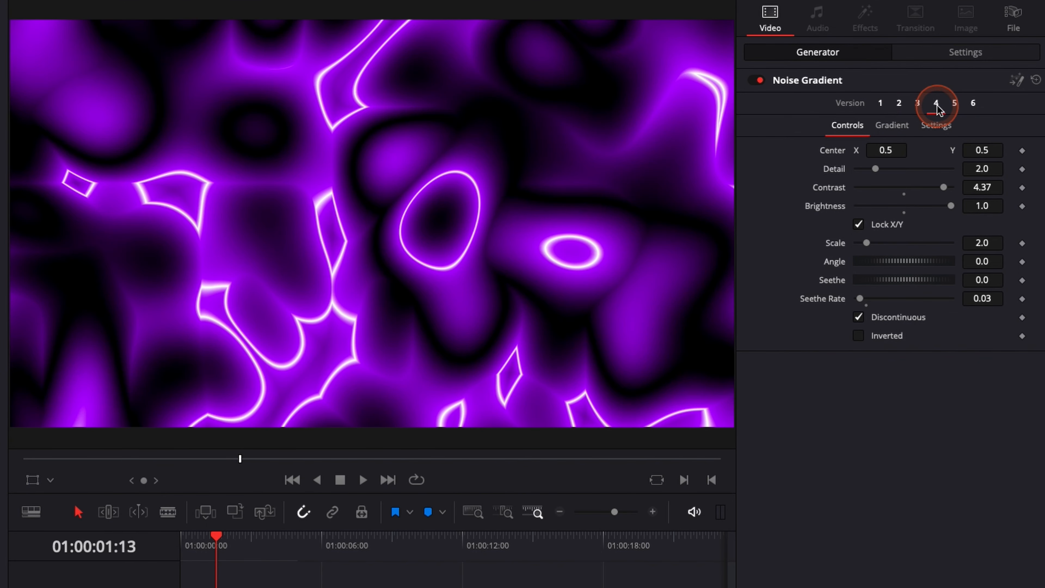
pyautogui.click(880, 103)
# Step: Play version 1 briefly from the clip's start, and raise its Detail to 3.62 and Scale to 7.4
pyautogui.click(530, 427)
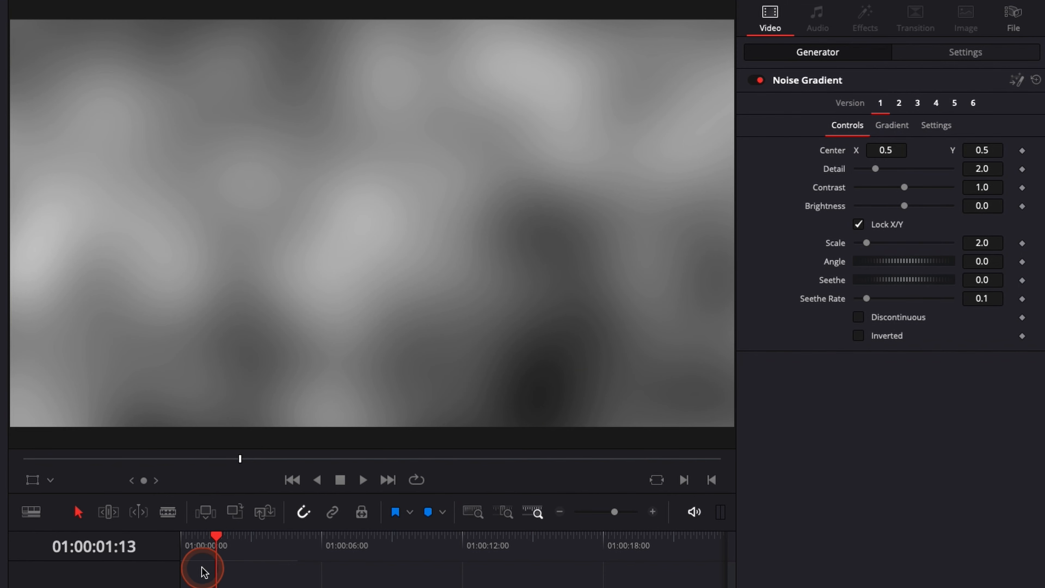
pyautogui.click(192, 551)
pyautogui.press('space')
pyautogui.press('space')
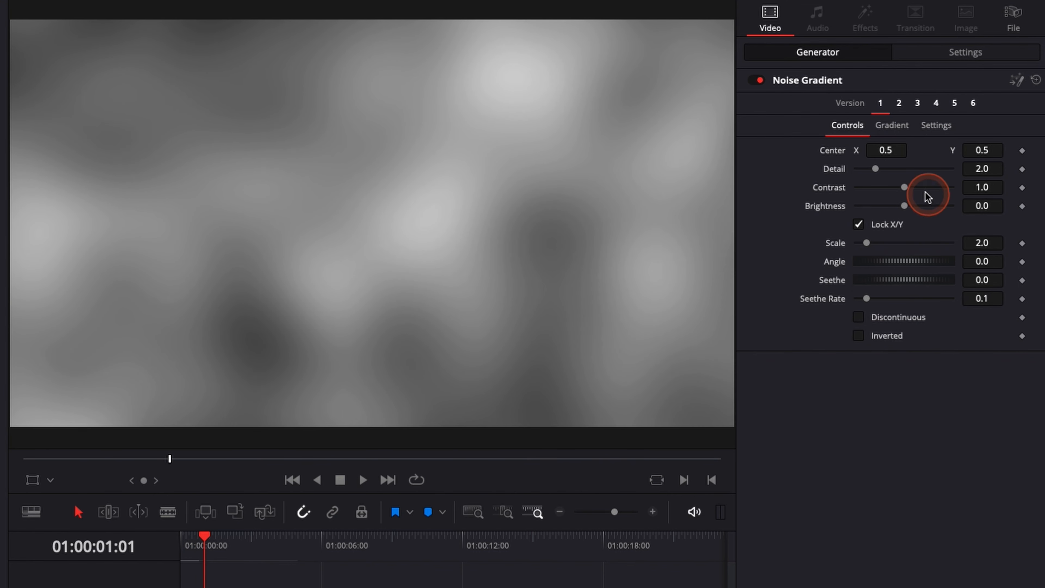
pyautogui.moveTo(876, 168); pyautogui.dragTo(890, 169)
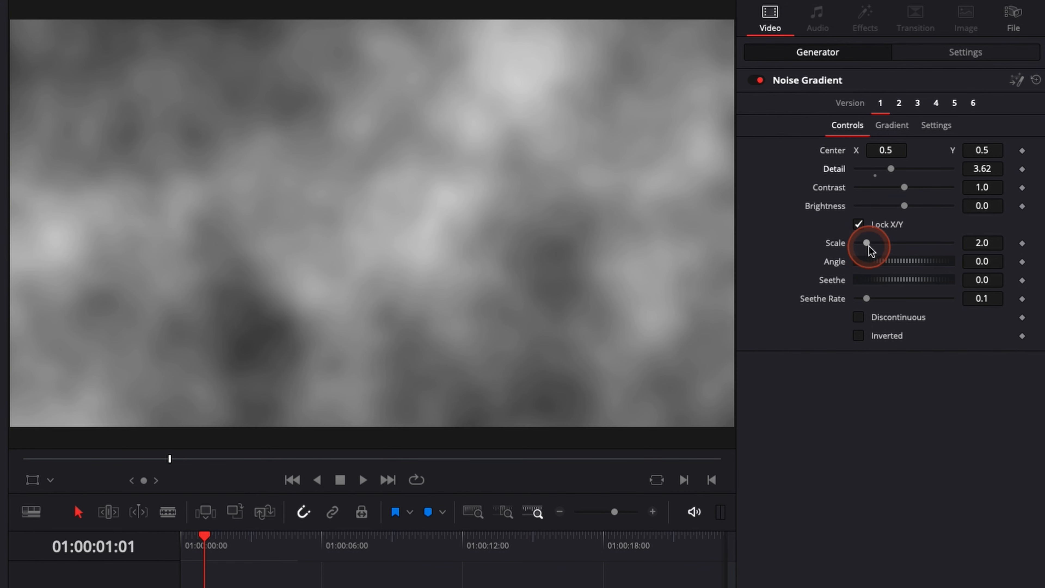
pyautogui.moveTo(868, 245); pyautogui.dragTo(894, 242)
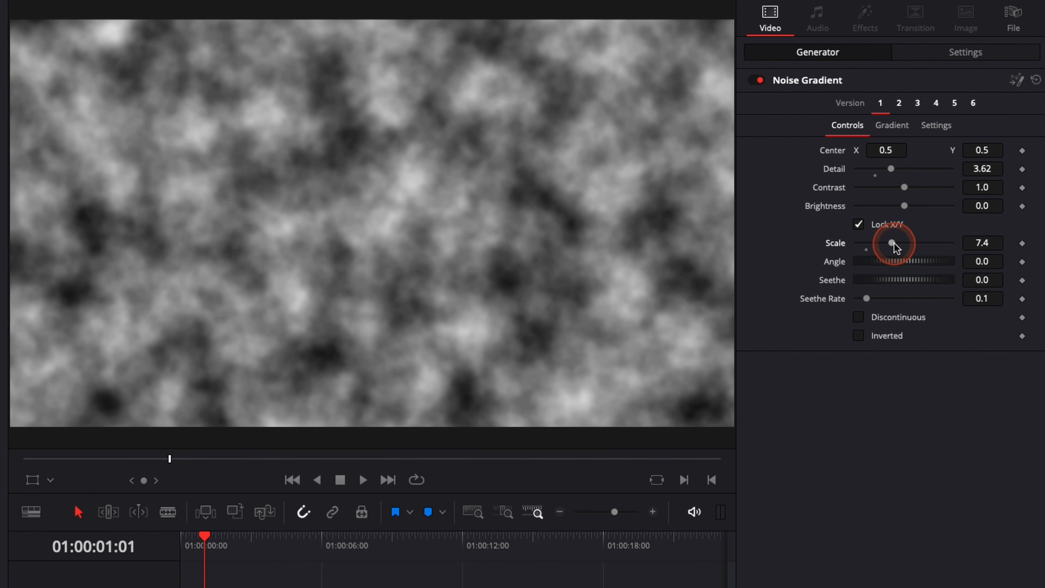
# Step: Enable Discontinuous, raise the Seethe Rate to 0.244, and play the clip to check the motion
pyautogui.click(859, 317)
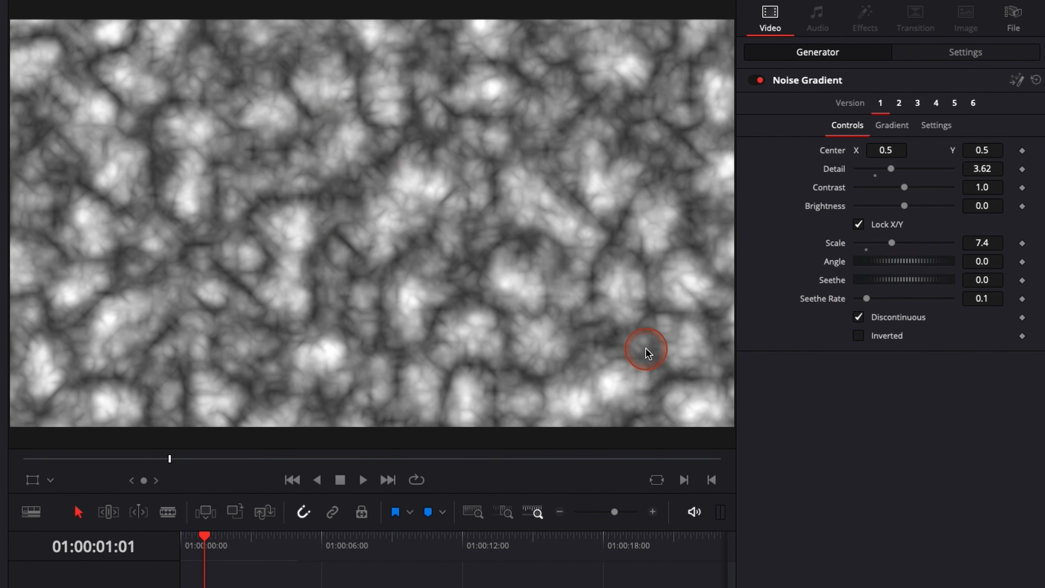
pyautogui.press('space')
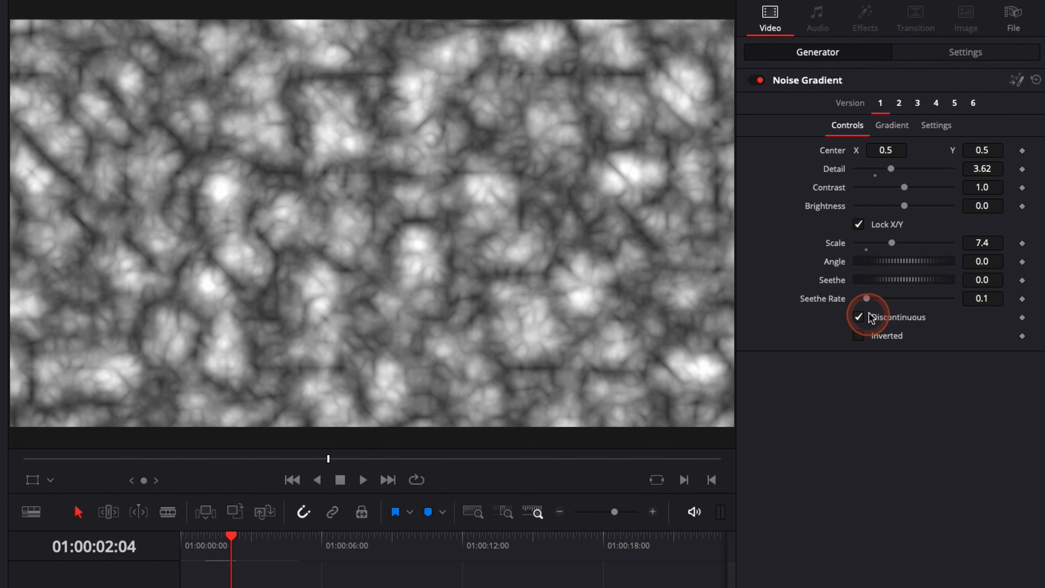
pyautogui.moveTo(867, 297); pyautogui.dragTo(881, 297)
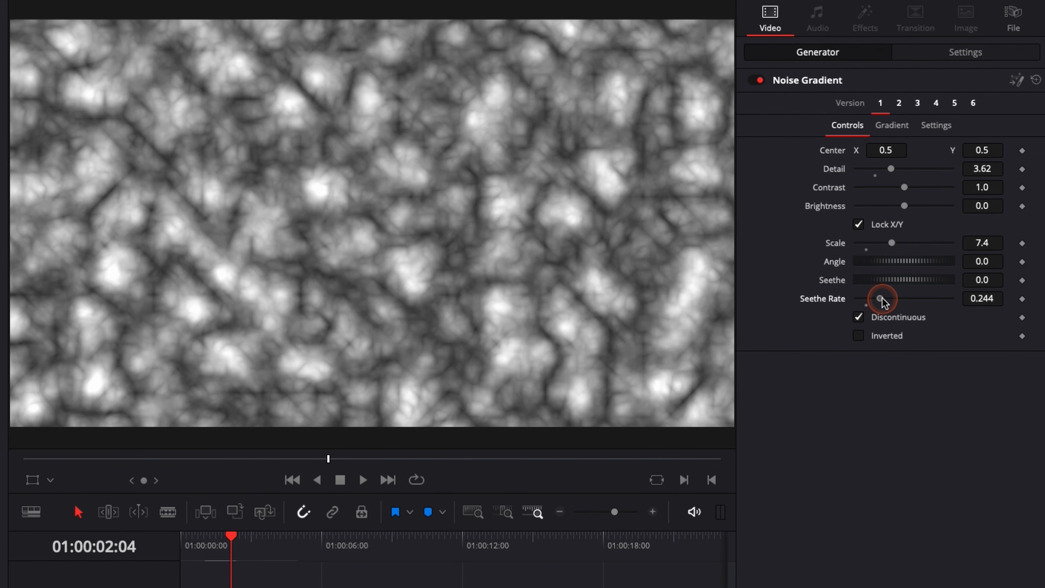
pyautogui.click(210, 543)
pyautogui.press('space')
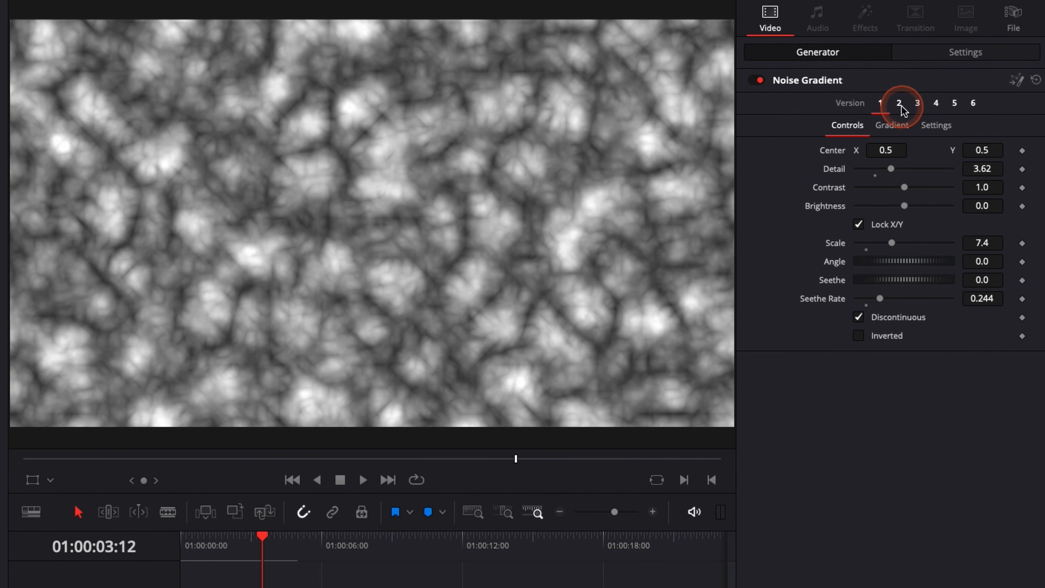
# Step: Switch the generator to version 2, the fire-like look, and preview it from the start of the clip
pyautogui.click(899, 103)
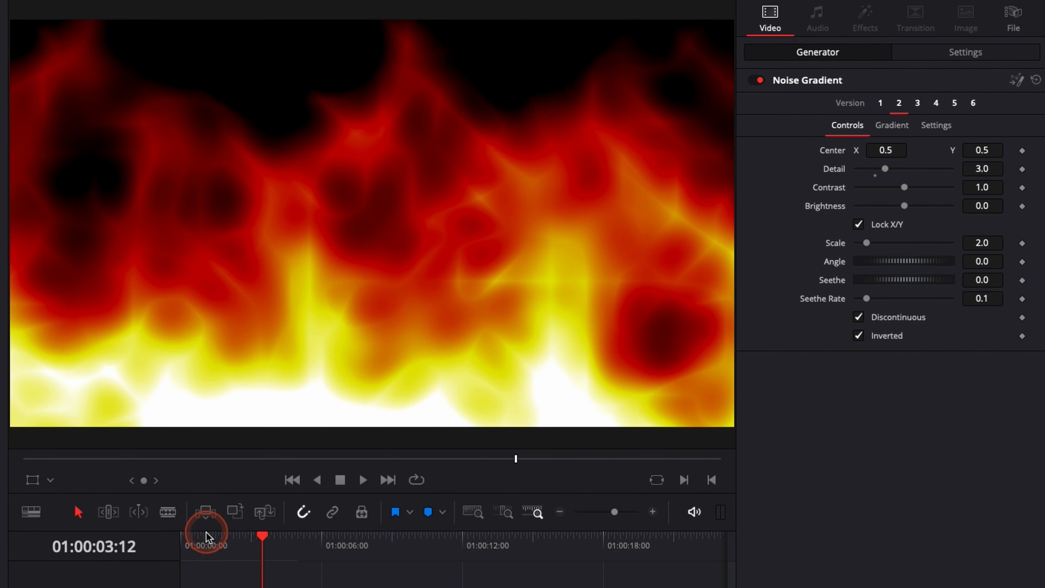
pyautogui.click(185, 538)
pyautogui.press('space')
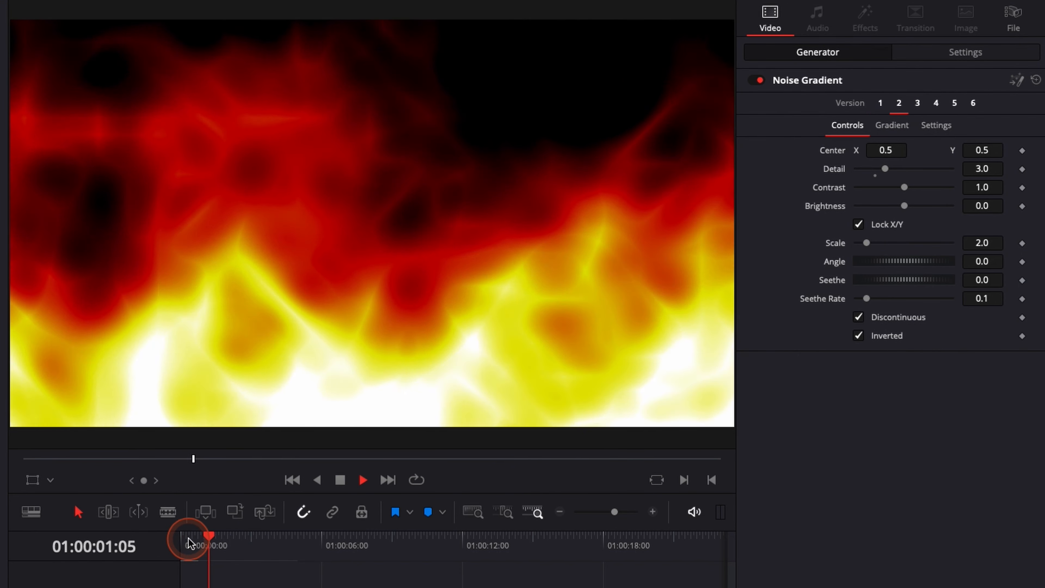
pyautogui.press('space')
# Step: Disable Discontinuous and Inverted for version 2 and replay the clip from the start
pyautogui.click(858, 316)
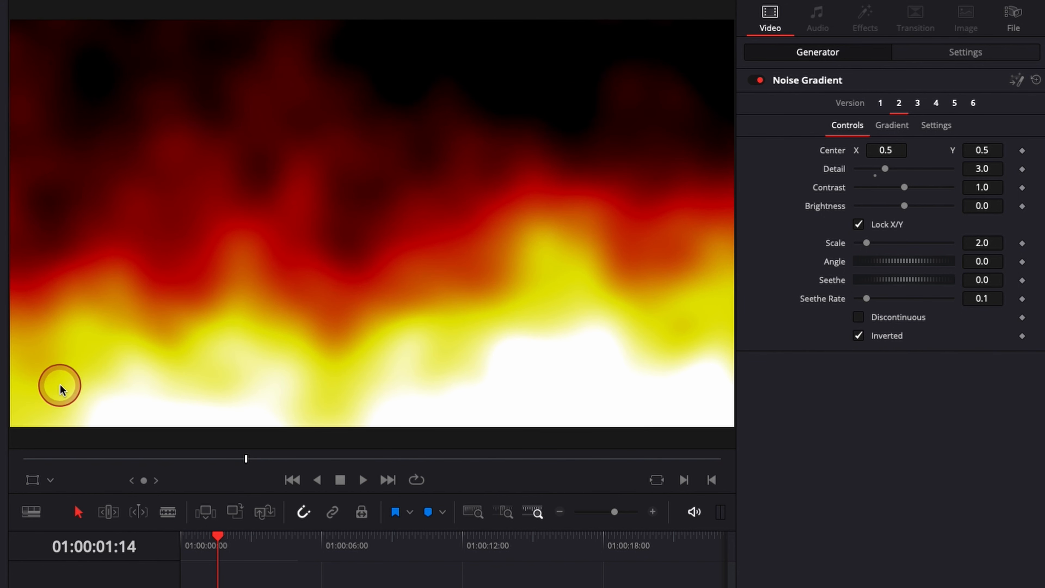
pyautogui.click(858, 335)
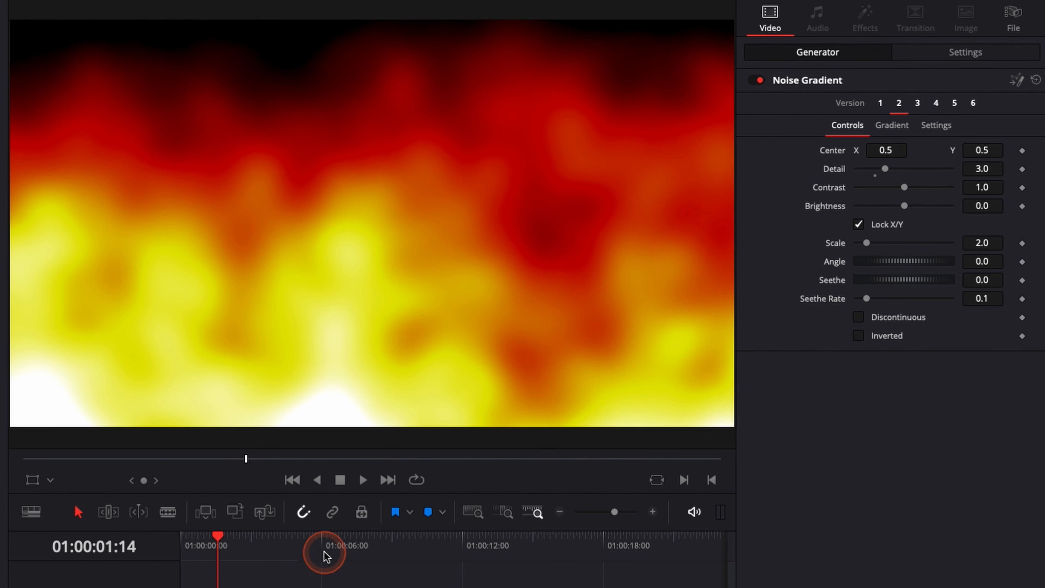
pyautogui.press('Home')
pyautogui.press('space')
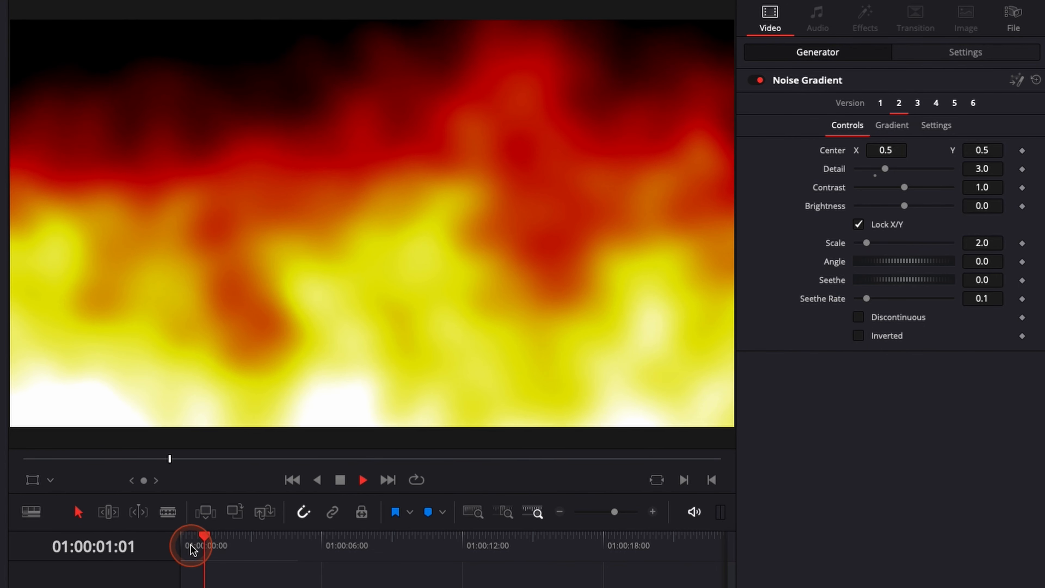
pyautogui.press('space')
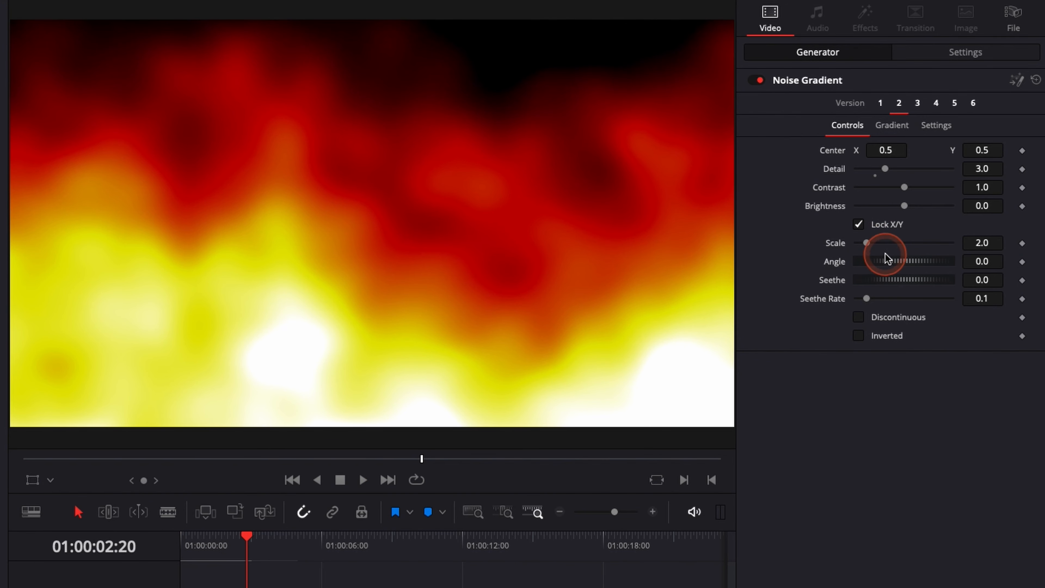
# Step: Set version 2's Brightness to -0.34, Detail to 3.7 and Seethe Rate to 0.173, and replay the clip from its start
pyautogui.moveTo(903, 206)
pyautogui.mouseDown()
pyautogui.moveTo(876, 207)
pyautogui.moveTo(888, 206)
pyautogui.mouseUp()
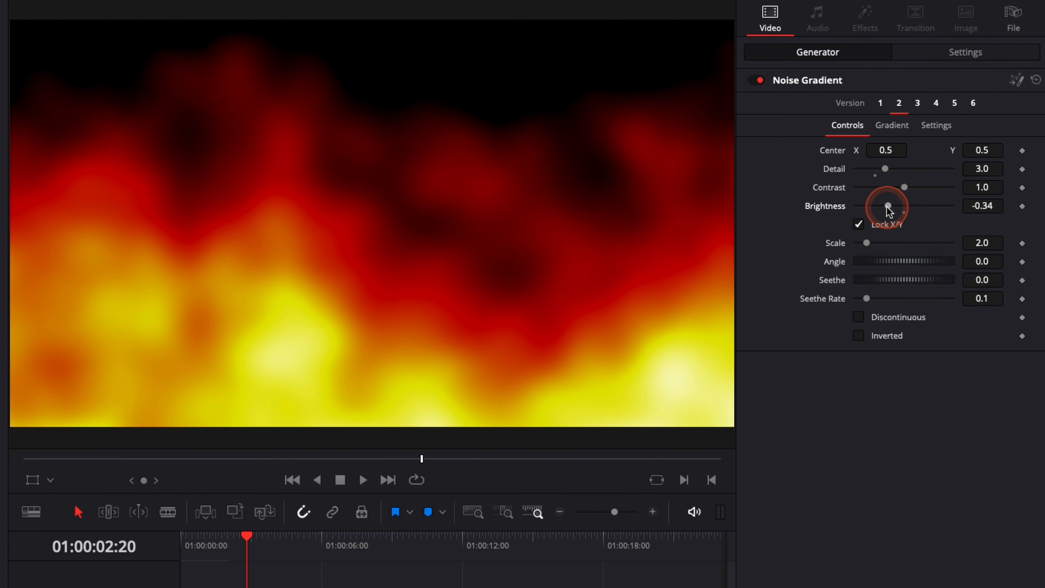
pyautogui.moveTo(886, 170); pyautogui.dragTo(907, 170)
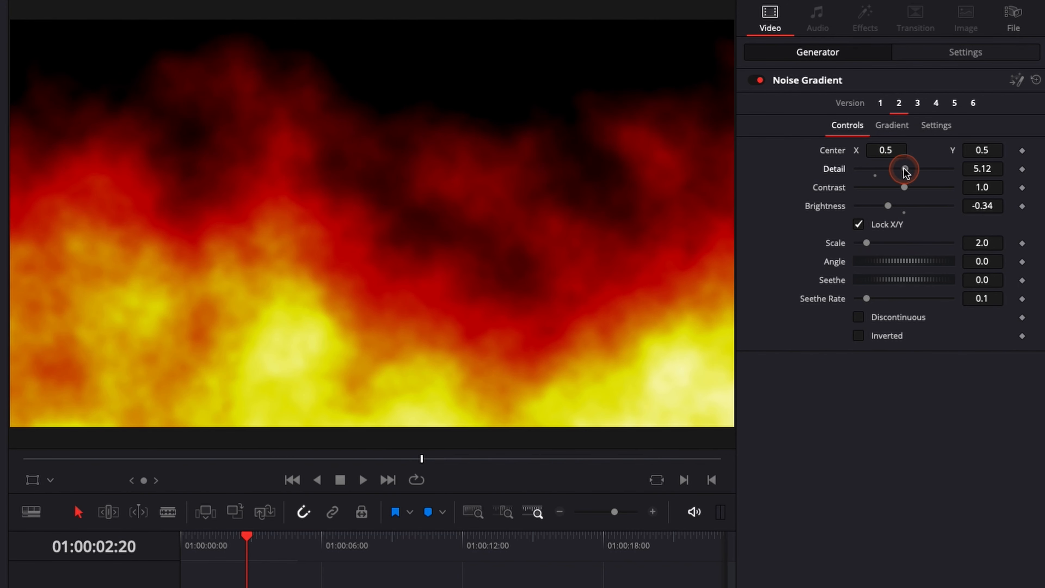
pyautogui.moveTo(867, 299); pyautogui.dragTo(873, 300)
pyautogui.click(186, 542)
pyautogui.press('space')
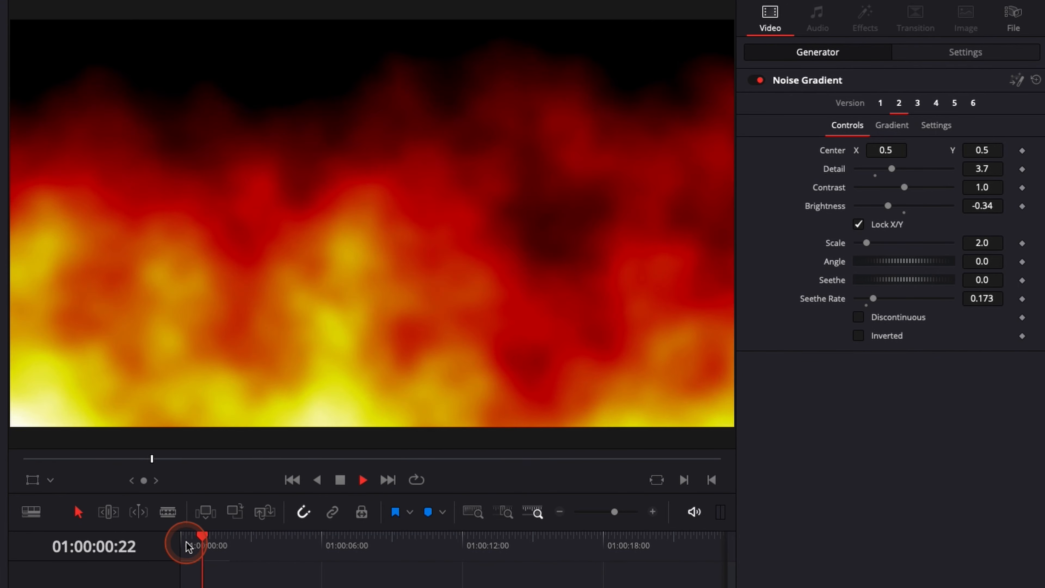
pyautogui.click(186, 542)
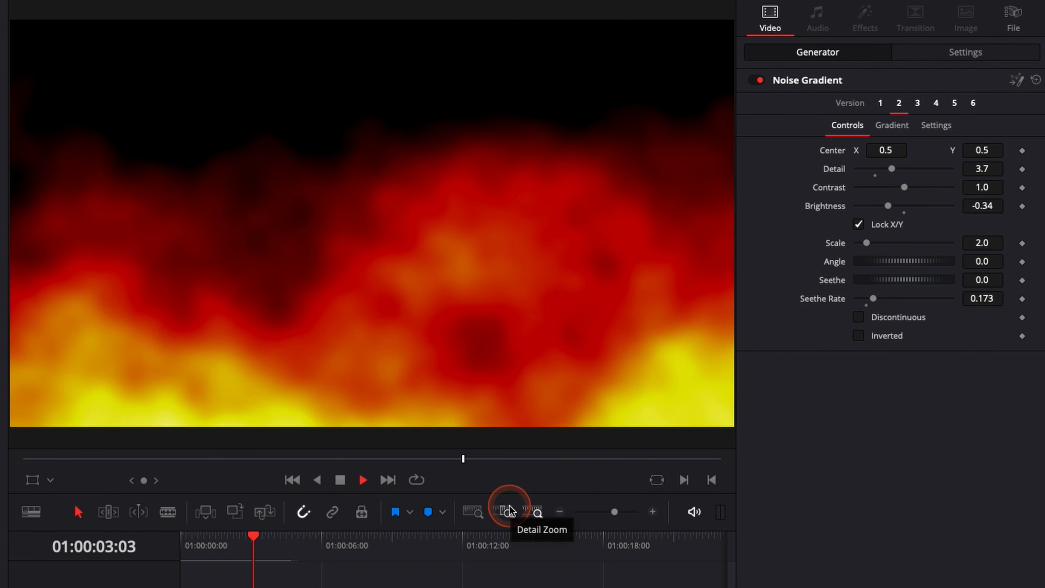
pyautogui.press('space')
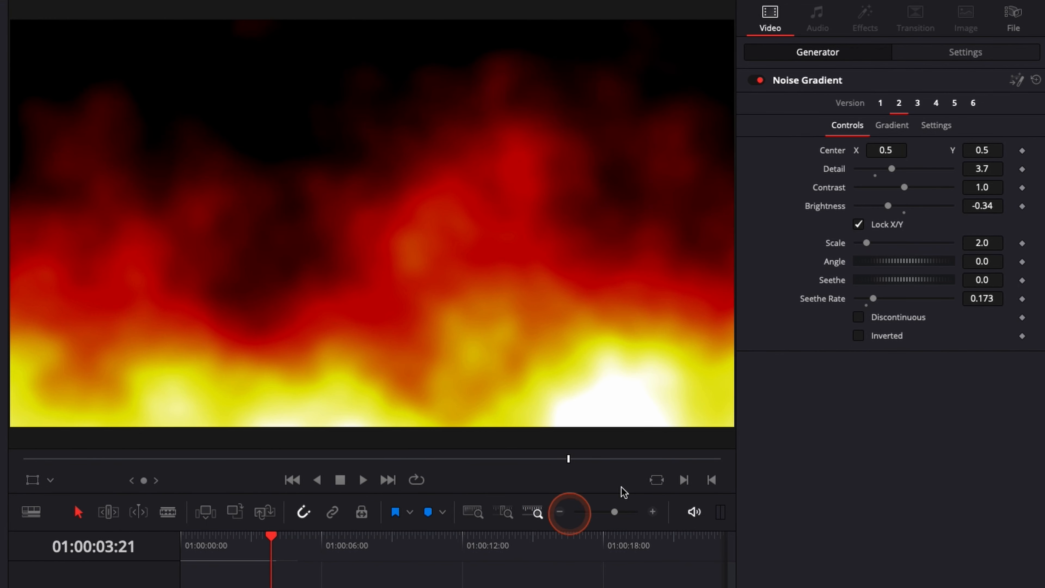
# Step: Switch the Noise Gradient to version 3 and preview it from the start of the clip
pyautogui.click(917, 103)
pyautogui.click(181, 545)
pyautogui.press('space')
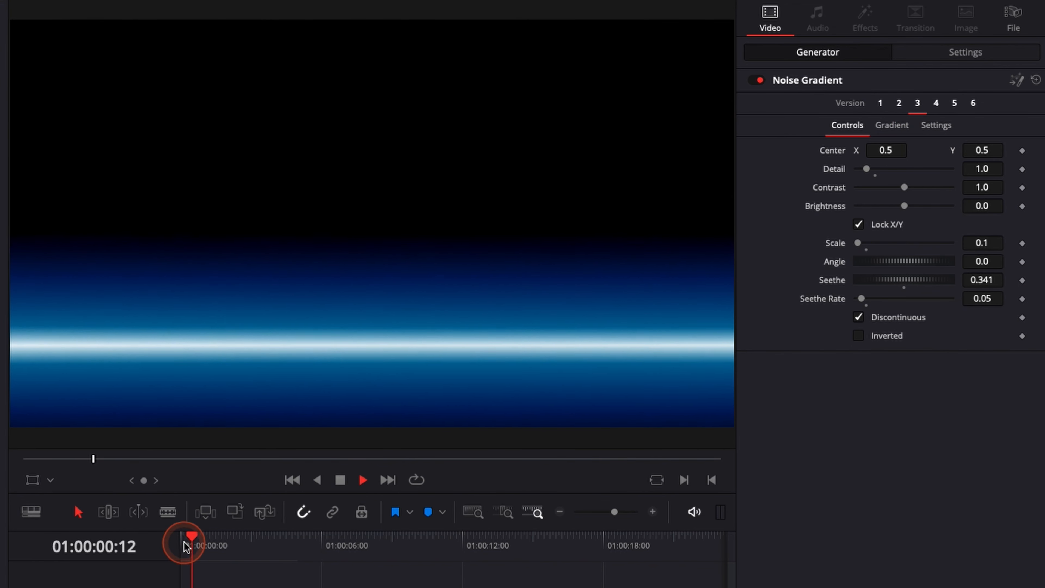
pyautogui.press('space')
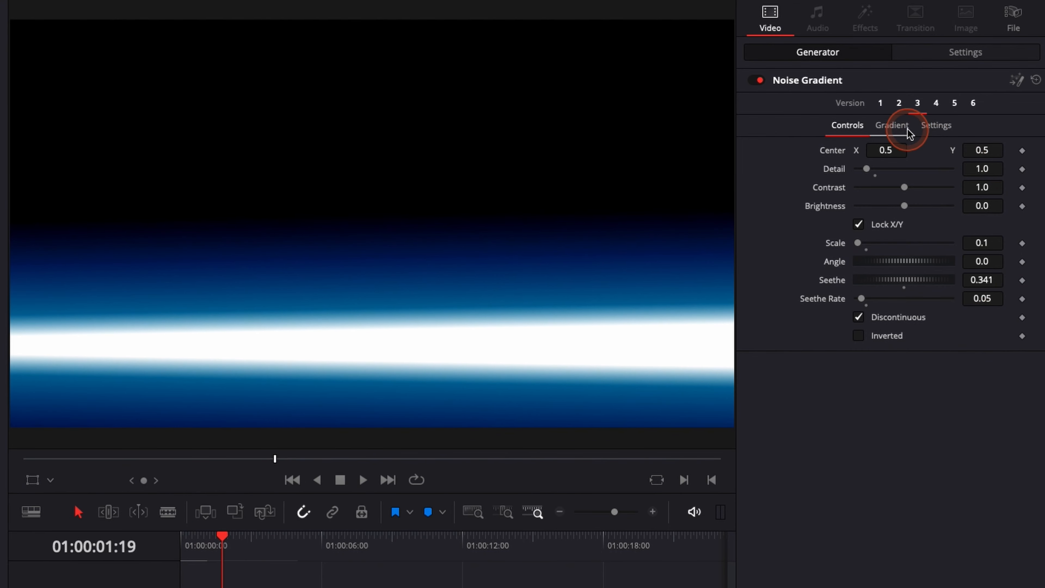
# Step: Change version 3's Gradient Type to Cross
pyautogui.click(891, 126)
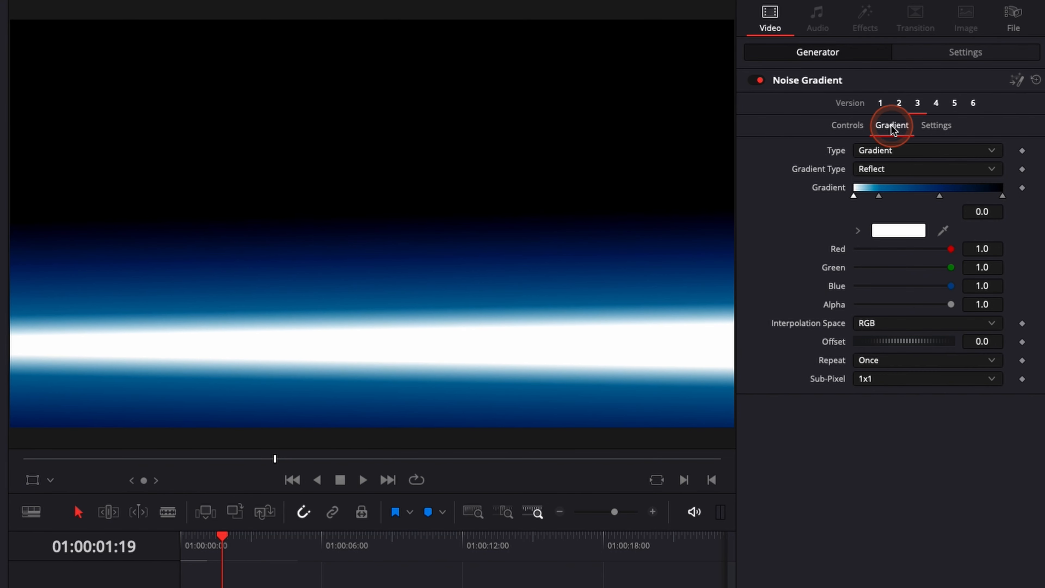
pyautogui.click(893, 170)
pyautogui.click(874, 252)
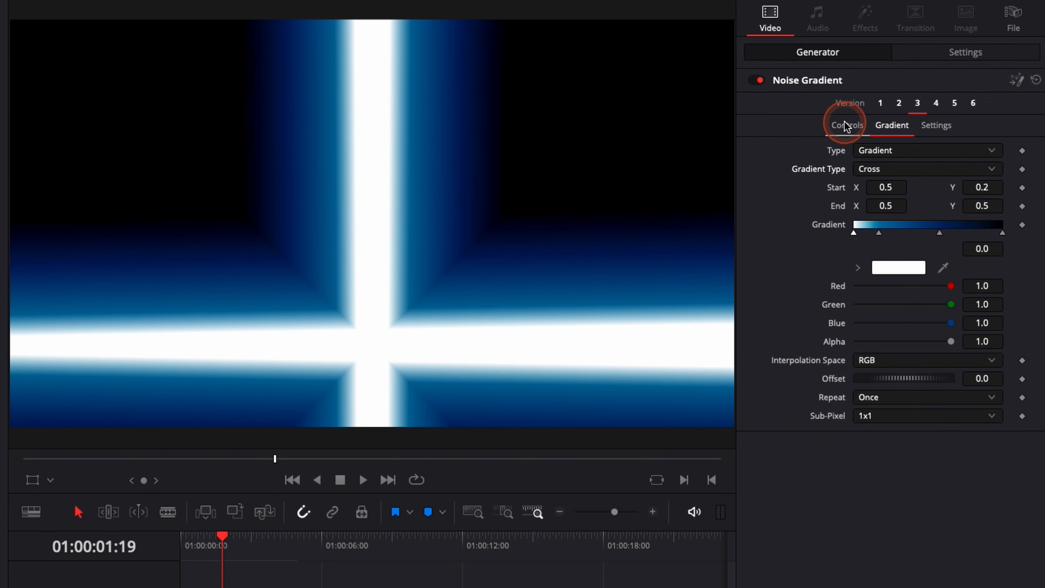
pyautogui.click(844, 124)
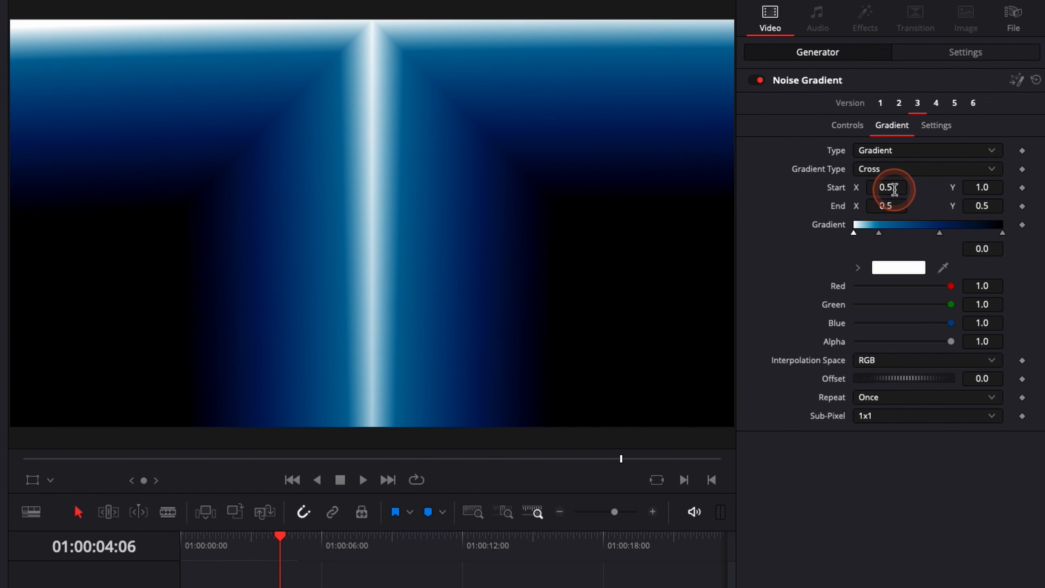
# Step: Set the cross gradient's Start point to X 0.117 and Y 0.707, and play the clip from its start
pyautogui.moveTo(894, 189); pyautogui.dragTo(610, 183)
pyautogui.moveTo(981, 189); pyautogui.dragTo(60, 141)
pyautogui.click(184, 543)
pyautogui.press('space')
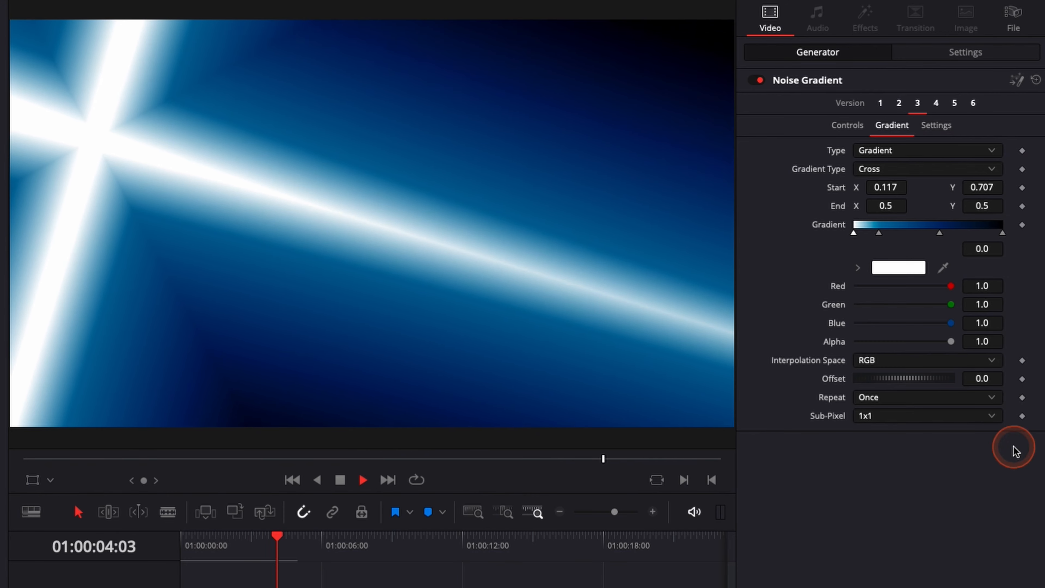
pyautogui.press('space')
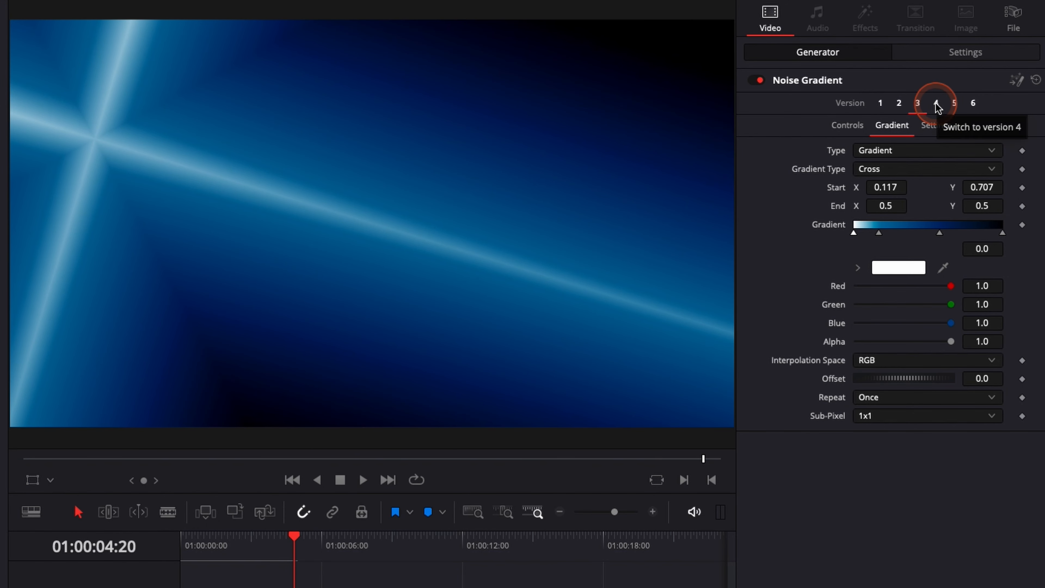
# Step: Switch the generator to version 4 and change its Gradient Type to Radial
pyautogui.click(936, 106)
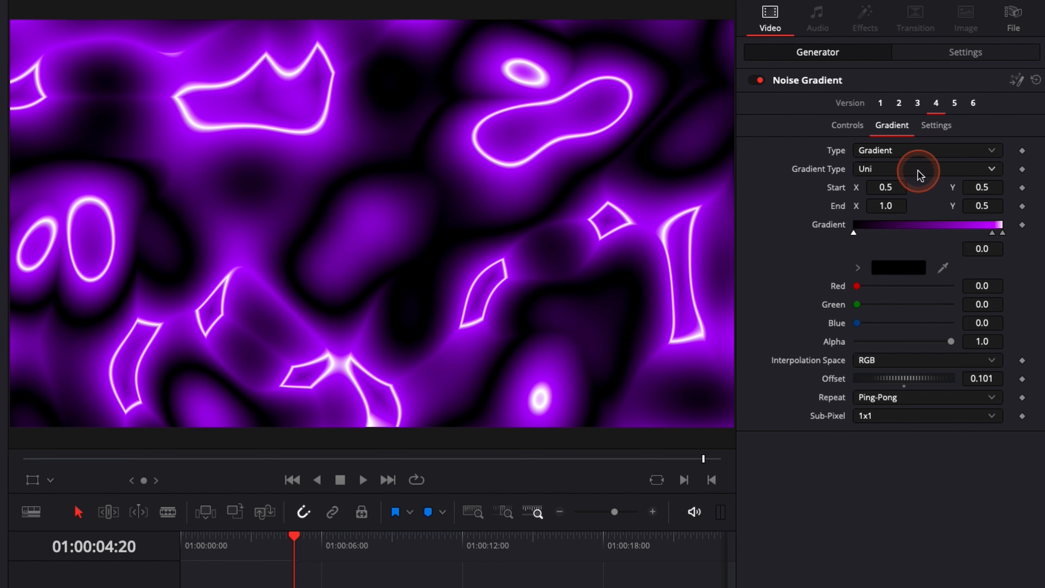
pyautogui.click(886, 170)
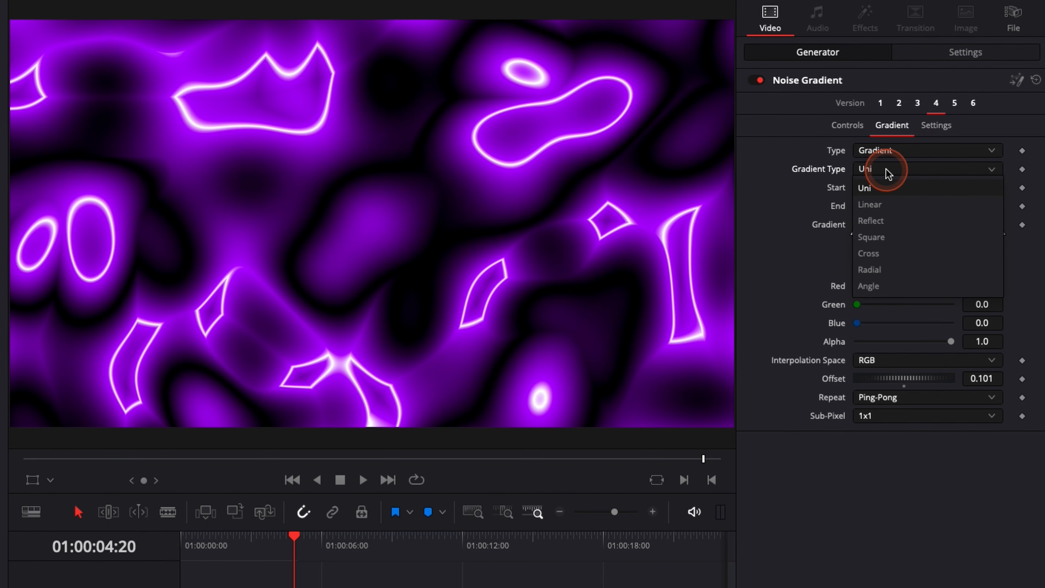
pyautogui.click(872, 269)
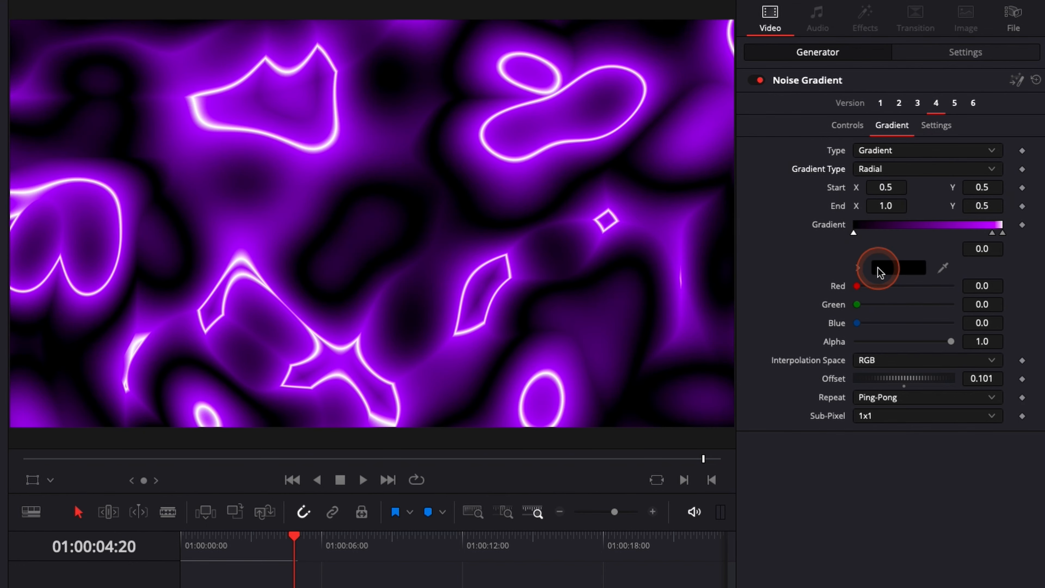
# Step: Set version 4's Scale to 7.09 and Detail to 1.02, with Discontinuous disabled and Inverted enabled
pyautogui.click(846, 123)
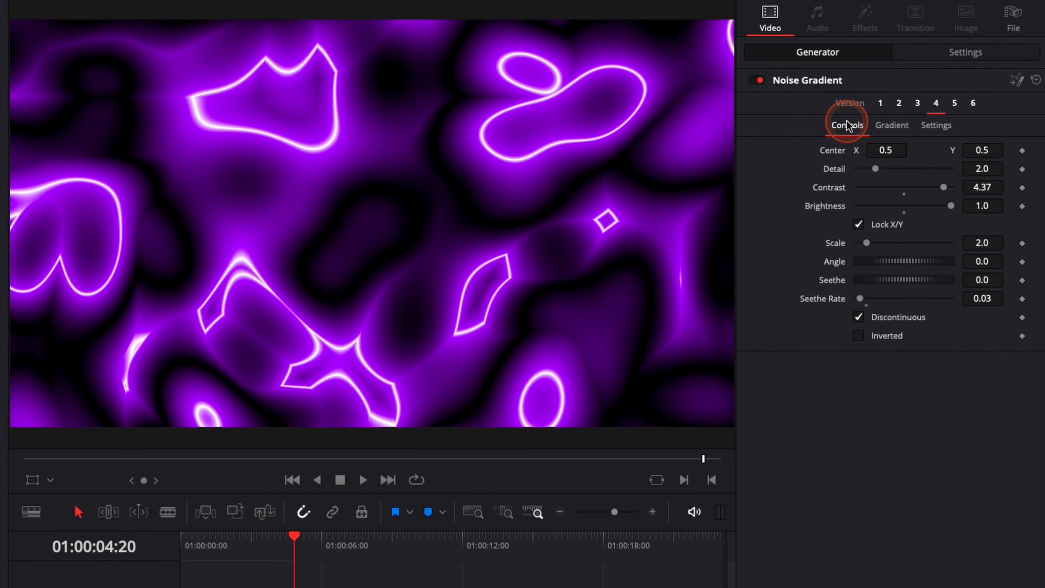
pyautogui.moveTo(868, 243); pyautogui.dragTo(890, 242)
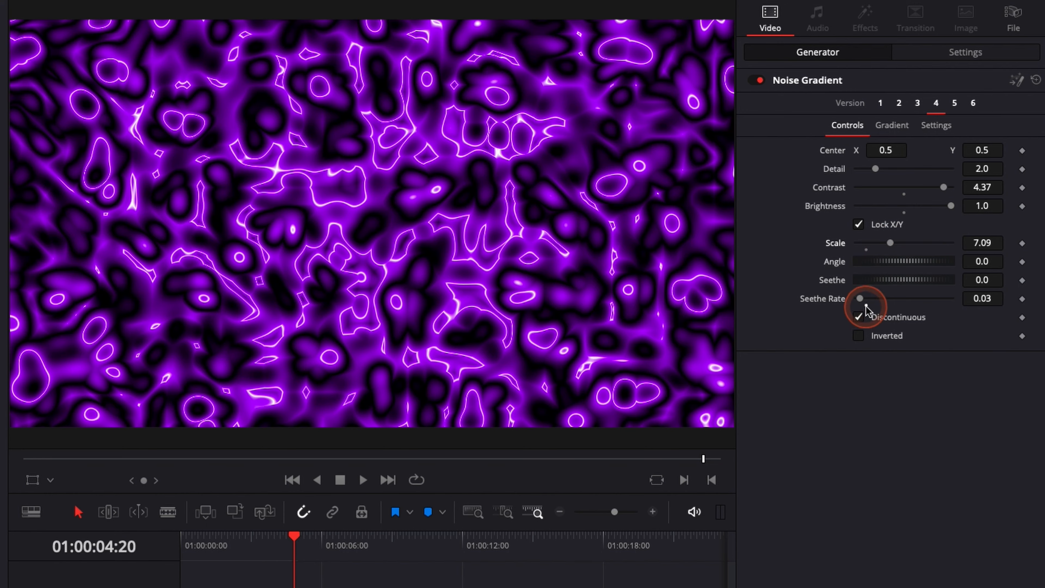
pyautogui.click(859, 317)
pyautogui.click(858, 336)
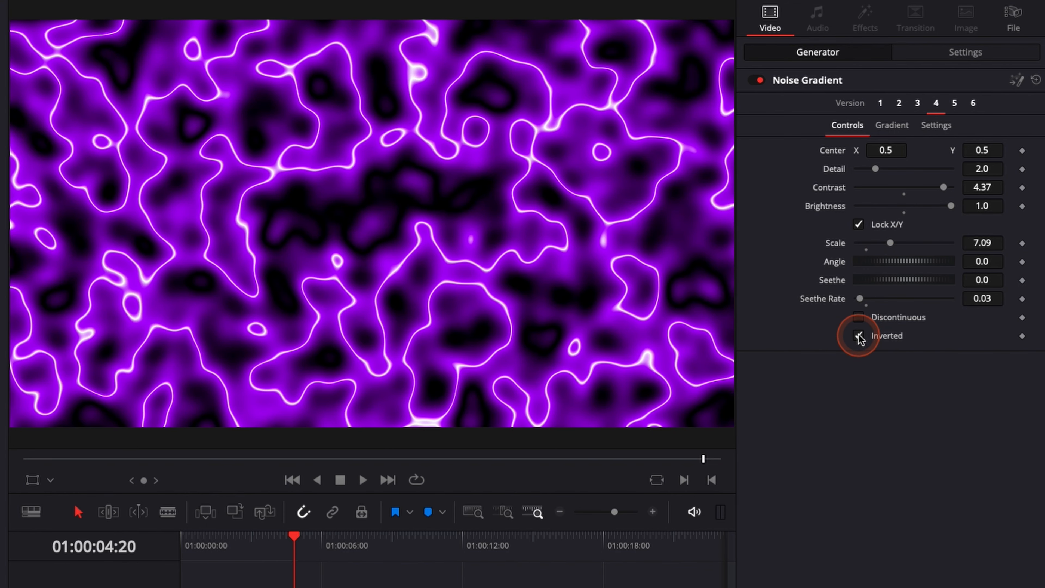
pyautogui.moveTo(875, 169); pyautogui.dragTo(866, 168)
# Step: Play the version 4 pattern from the start of the clip to check its motion
pyautogui.click(183, 540)
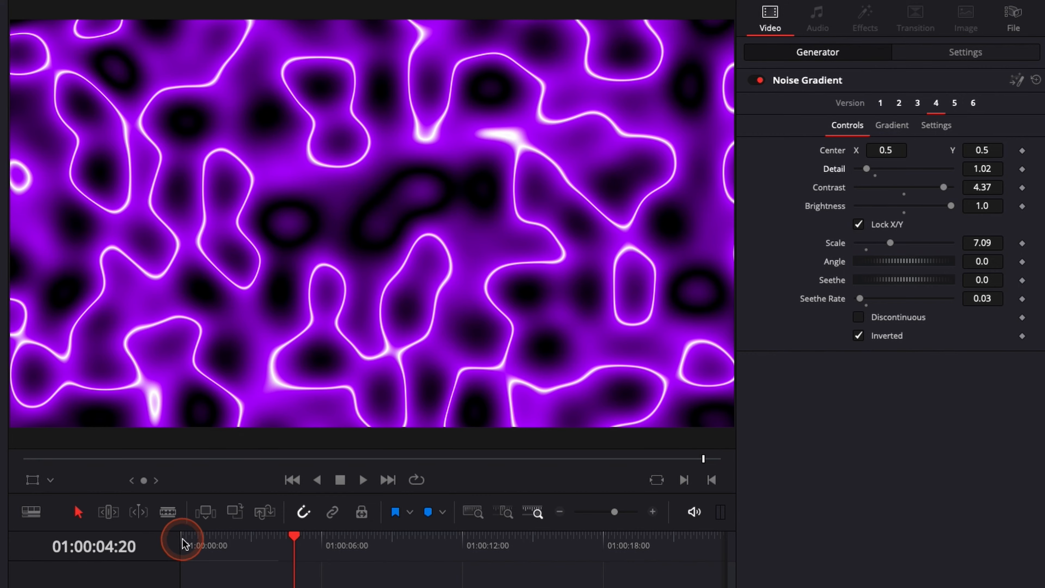
pyautogui.press('space')
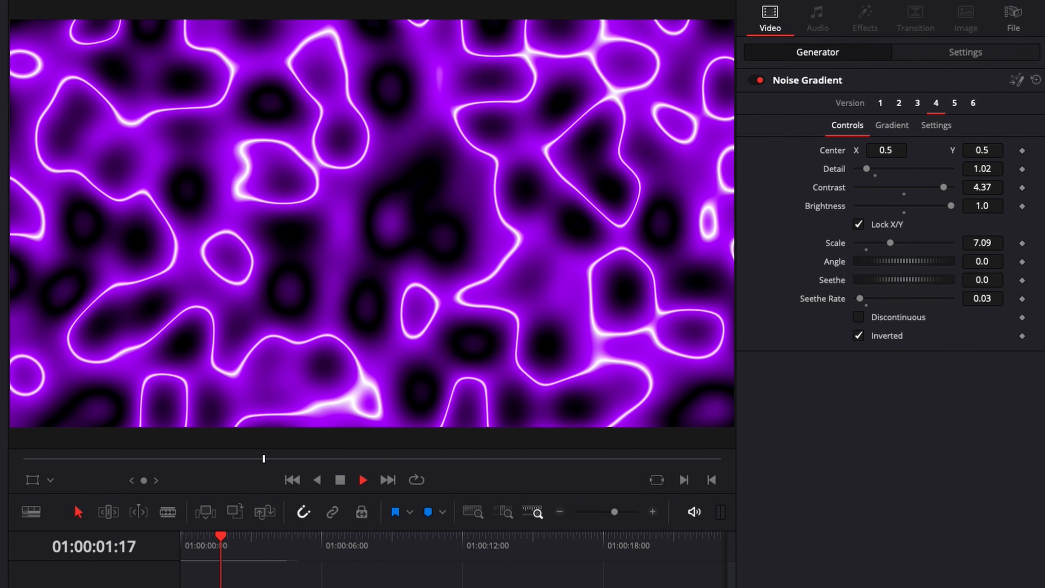
pyautogui.press('space')
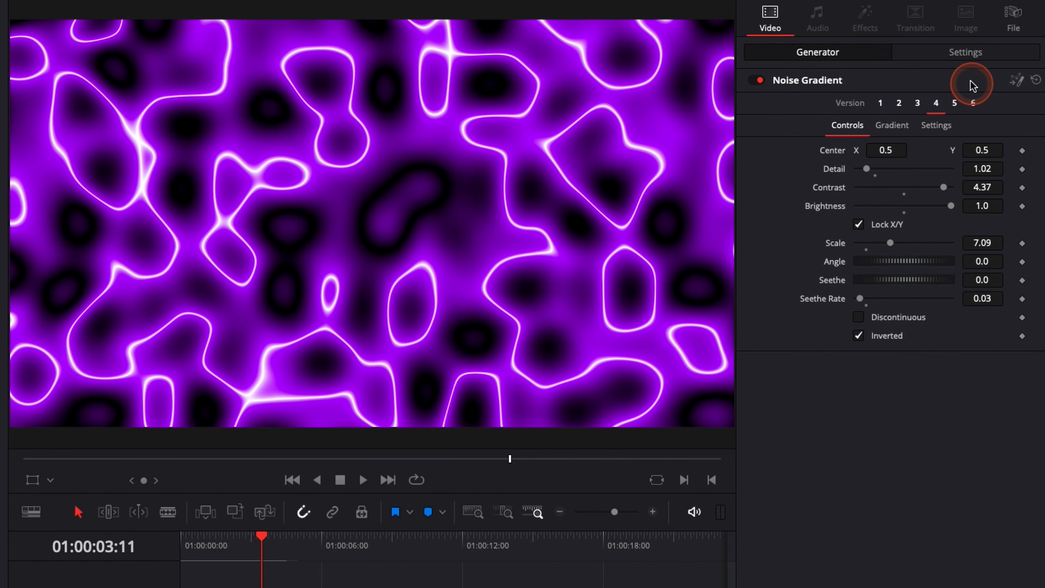
# Step: Switch the generator to version 5, the wood-ring look, and preview it from the start of the clip
pyautogui.click(954, 103)
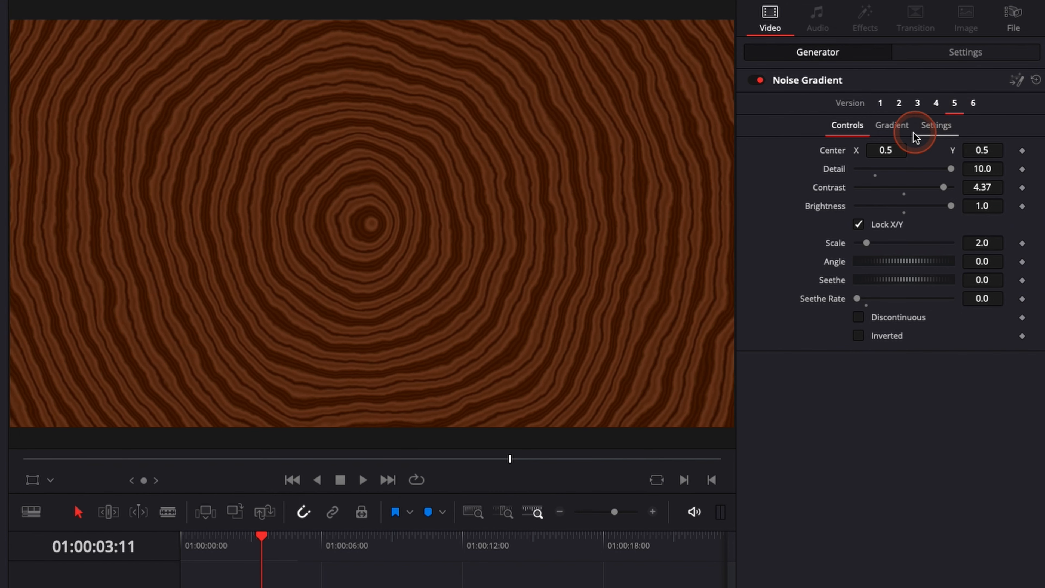
pyautogui.click(184, 546)
pyautogui.press('space')
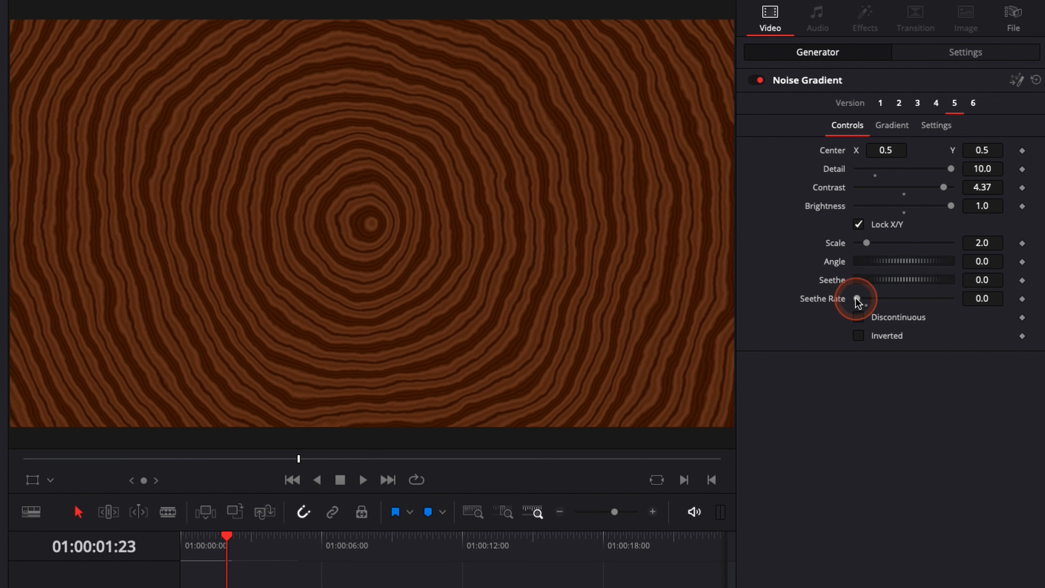
# Step: Try a Seethe Rate of 0.181 on version 5 and replay the clip from its start
pyautogui.moveTo(857, 301); pyautogui.dragTo(874, 302)
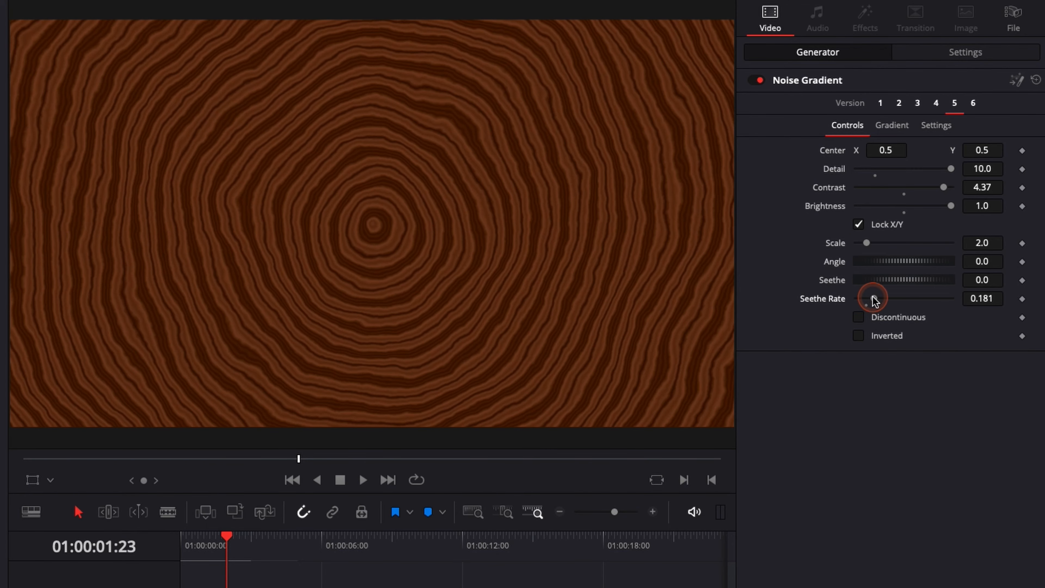
pyautogui.click(185, 543)
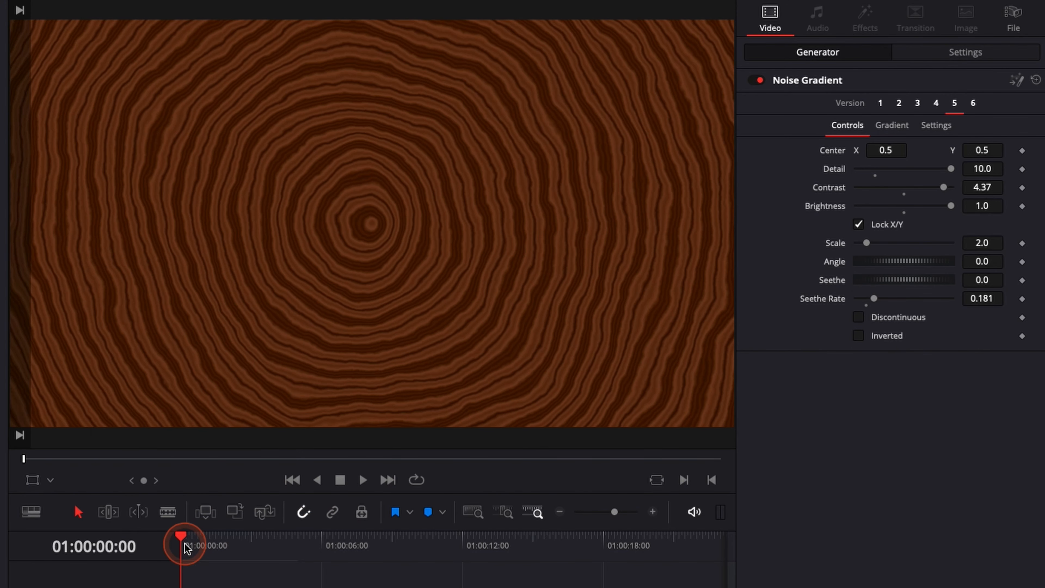
pyautogui.press('space')
pyautogui.press('space')
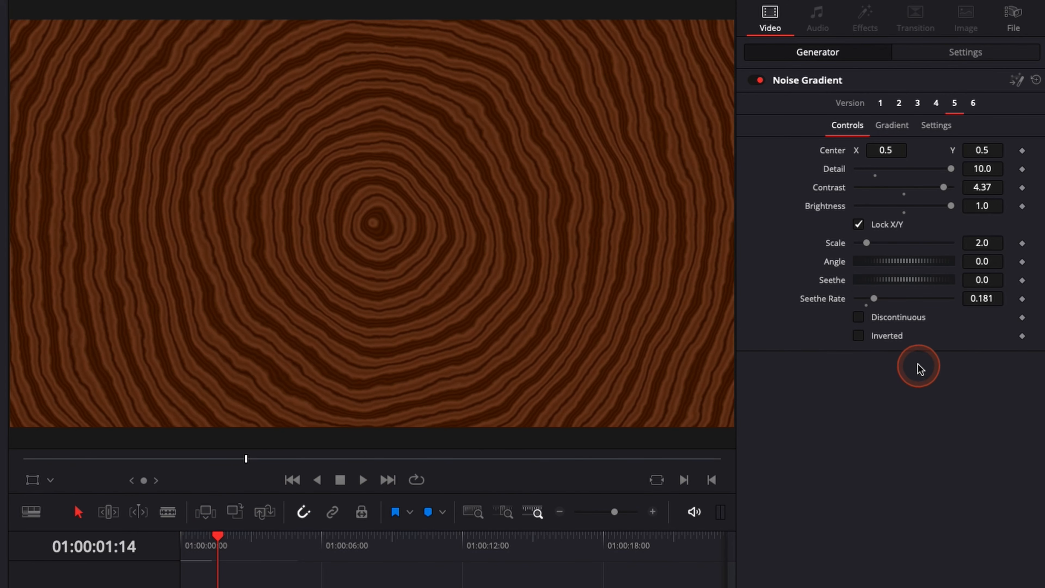
# Step: Reset version 5's Seethe Rate to the default 0.1 and recolor the first gradient stop with the Apple palette's Cyan
pyautogui.doubleClick(831, 299)
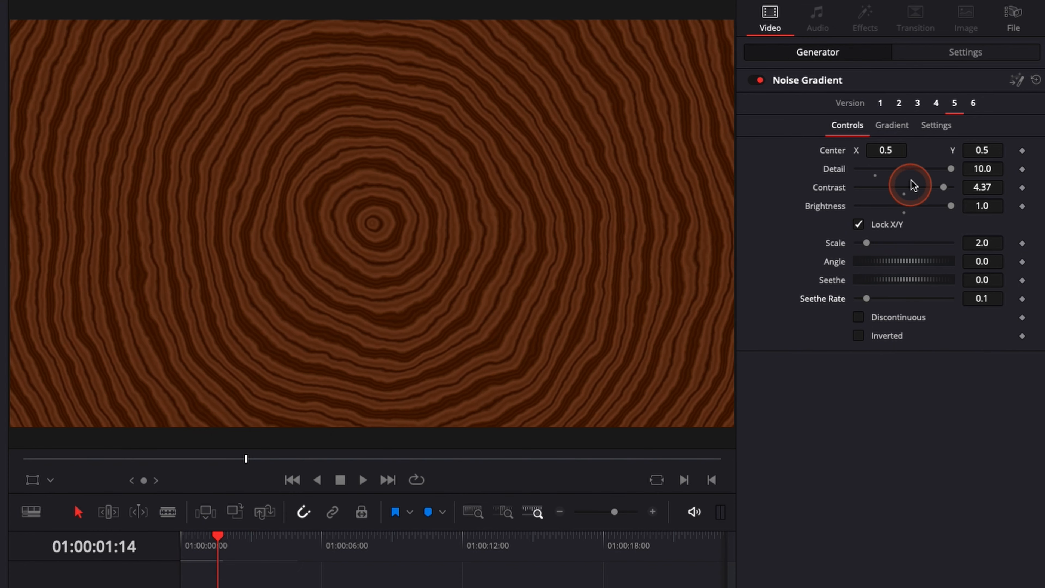
pyautogui.click(890, 125)
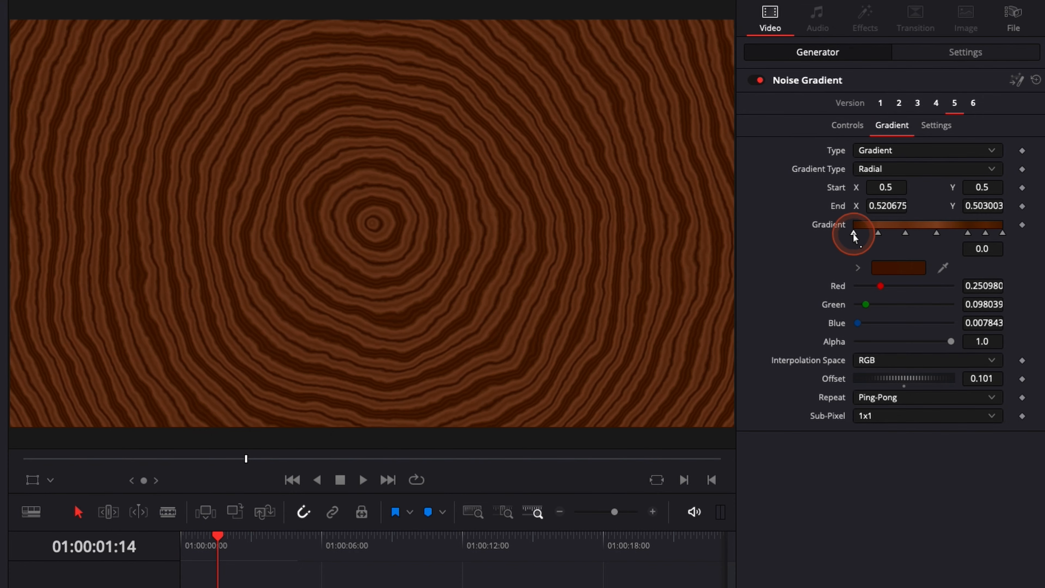
pyautogui.click(885, 268)
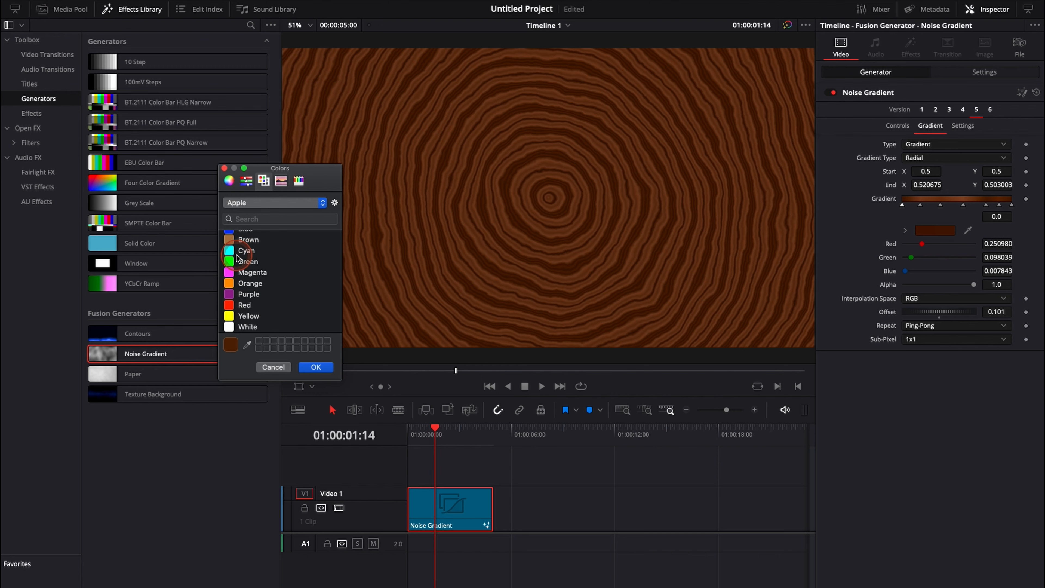
pyautogui.click(229, 251)
pyautogui.click(315, 368)
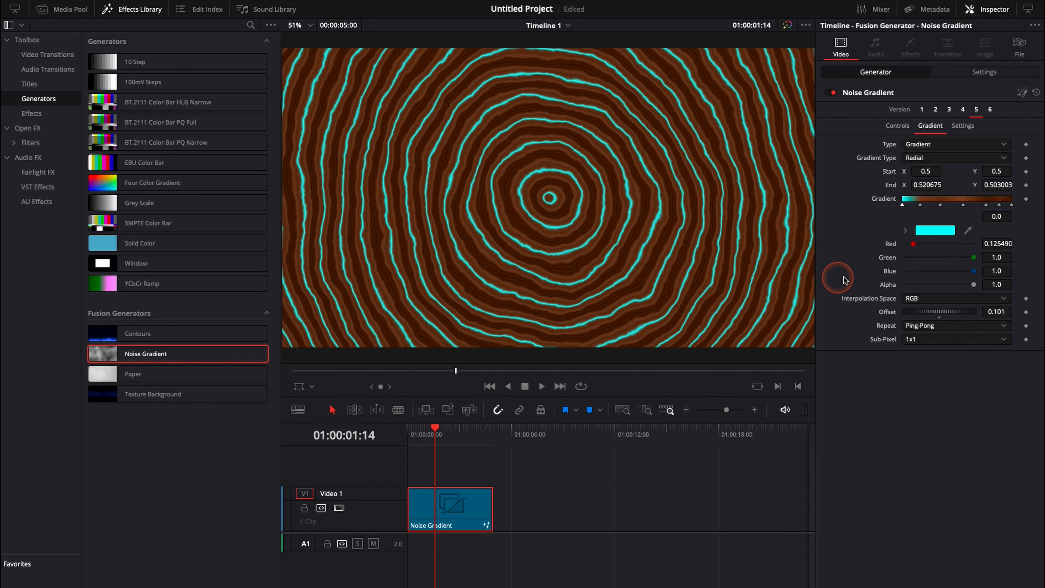
# Step: Recolor the second gradient stop orange and the remaining stops purple, green, red, yellow and blue, in that order
pyautogui.click(929, 233)
pyautogui.click(250, 283)
pyautogui.click(316, 367)
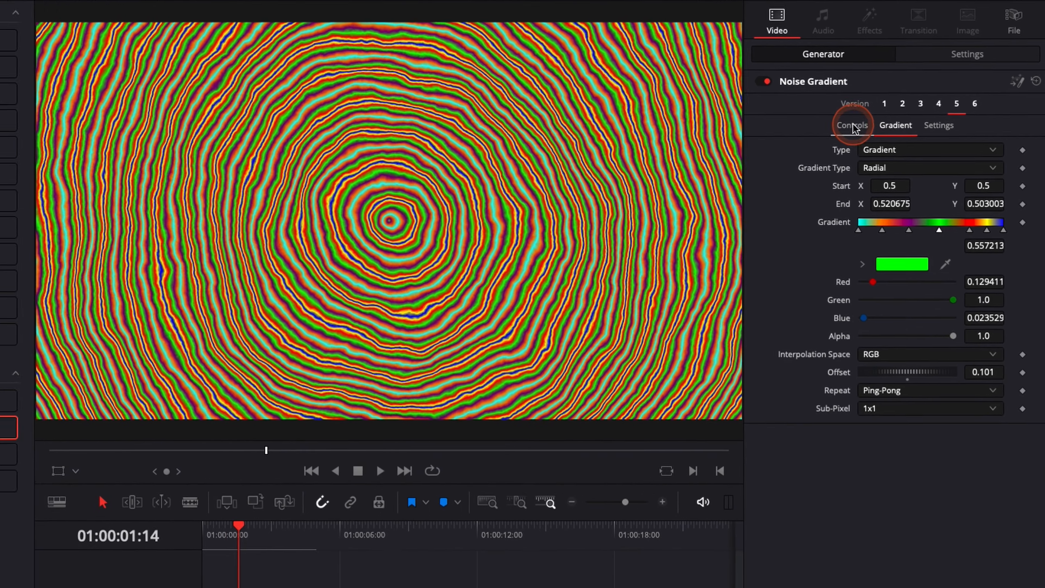
# Step: Set version 5's Detail to 1.34, Contrast to 3.29, Angle to 96.5 and Scale to 13.23, with Discontinuous enabled
pyautogui.click(905, 128)
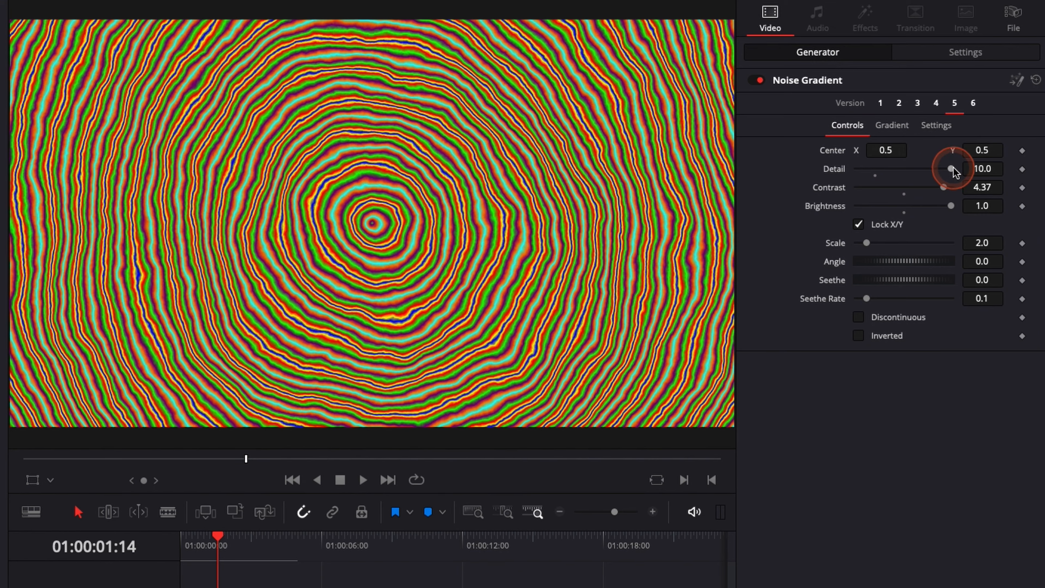
pyautogui.moveTo(928, 170); pyautogui.dragTo(871, 170)
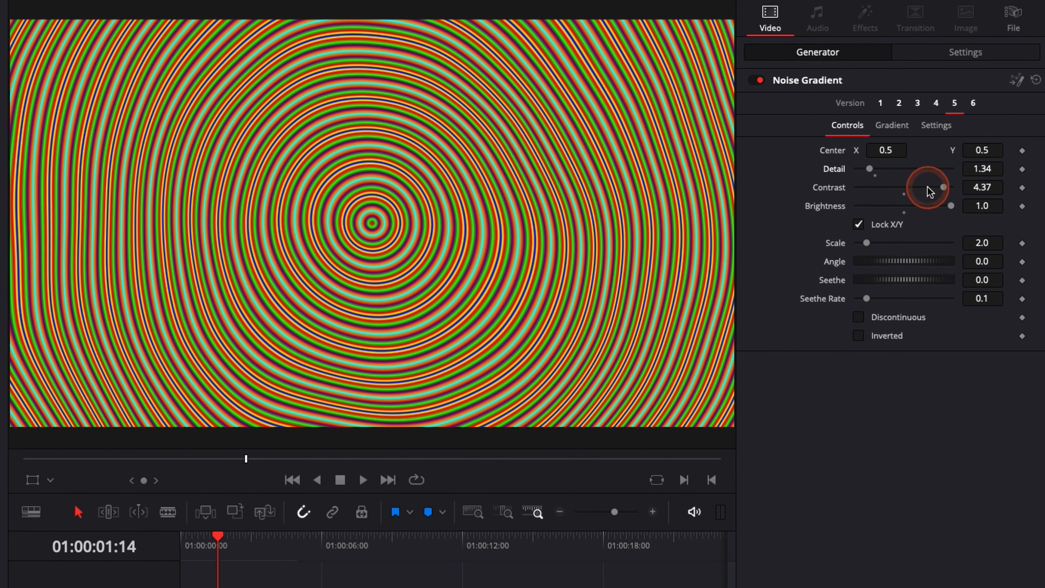
pyautogui.moveTo(944, 188); pyautogui.dragTo(912, 188)
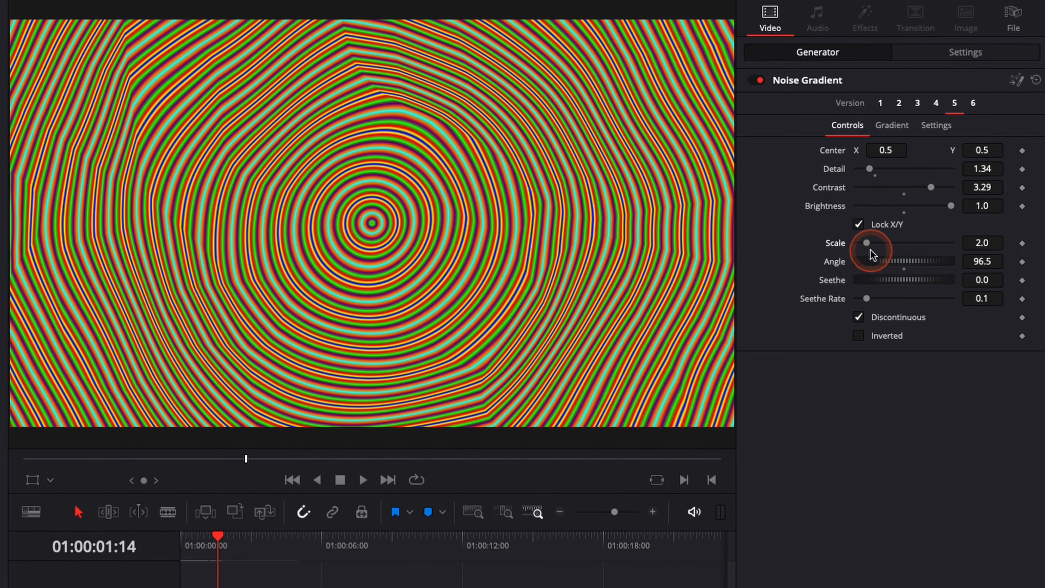
pyautogui.moveTo(867, 244); pyautogui.dragTo(922, 259)
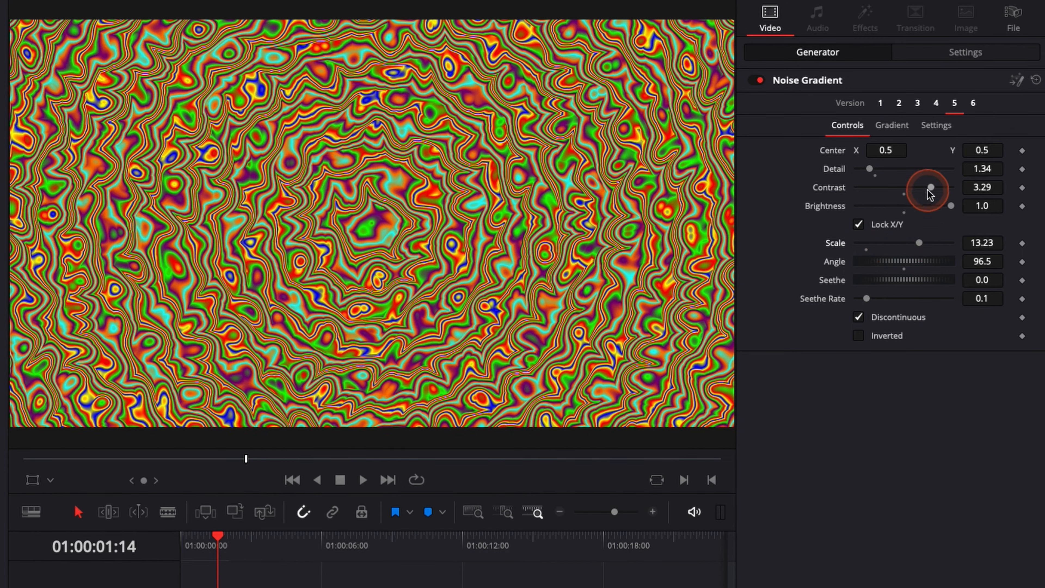
# Step: Set version 5's Contrast to 2.59 and play the clip from its start
pyautogui.moveTo(932, 189); pyautogui.dragTo(924, 196)
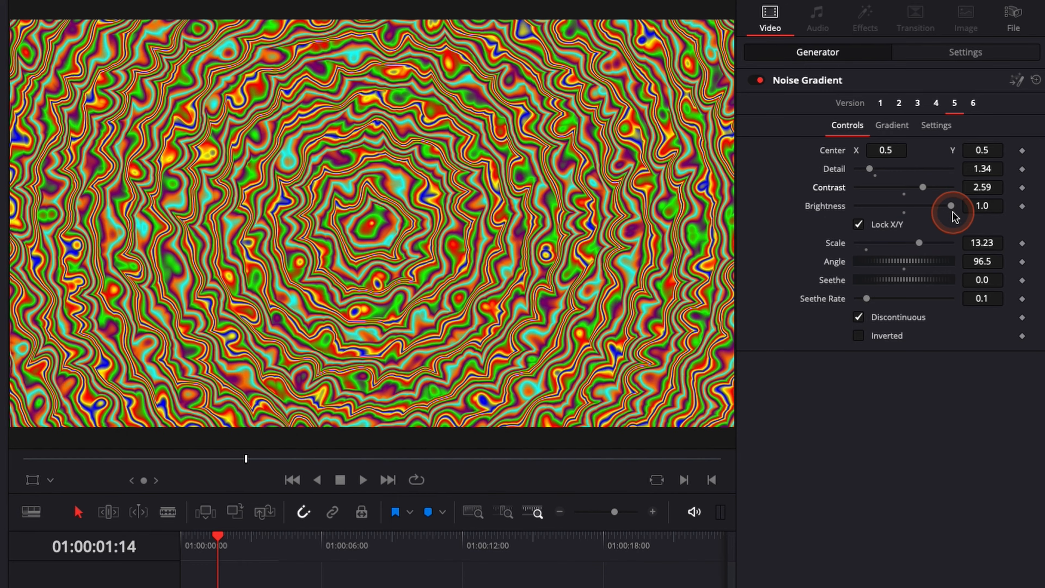
pyautogui.press('Home')
pyautogui.press('space')
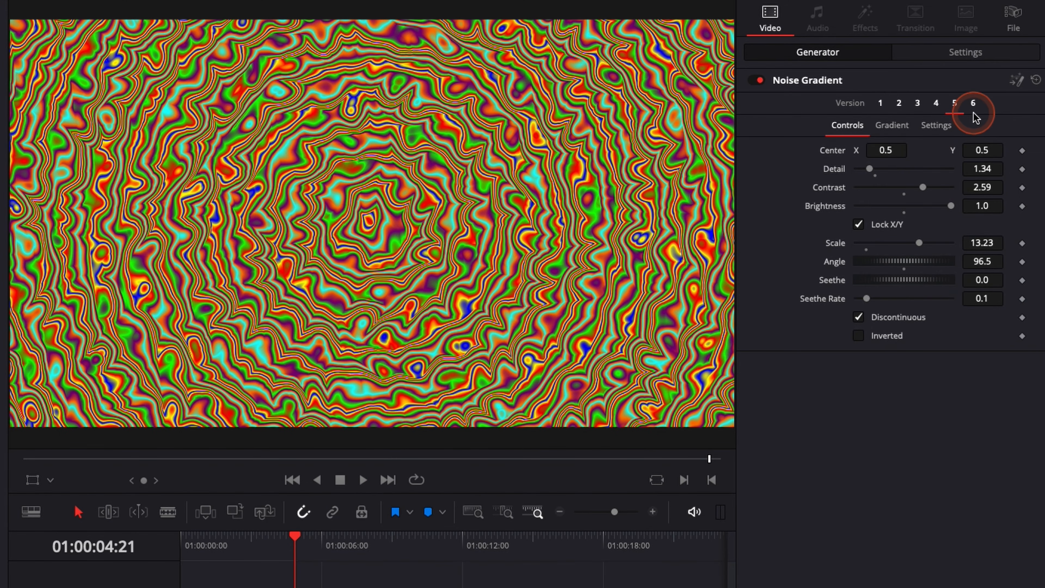
# Step: Switch the Noise Gradient to version 6 and preview its light streaks from the start of the clip
pyautogui.click(973, 104)
pyautogui.click(180, 539)
pyautogui.press('space')
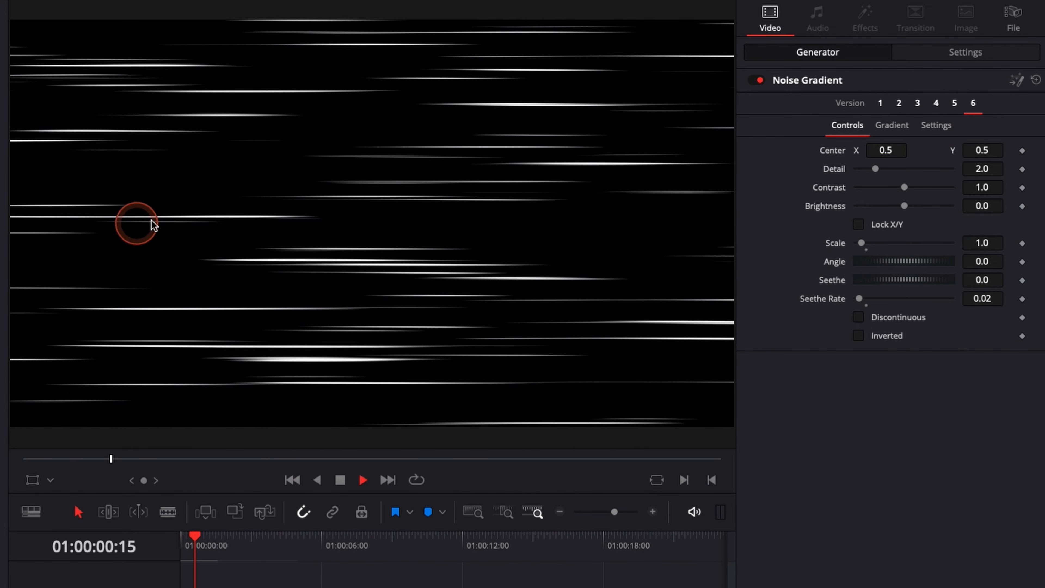
# Step: Set version 6's Detail to 9.84 and Seethe Rate to 0.709, and replay the clip from its start
pyautogui.moveTo(875, 170); pyautogui.dragTo(946, 181)
pyautogui.moveTo(859, 298); pyautogui.dragTo(923, 301)
pyautogui.click(183, 539)
pyautogui.press('space')
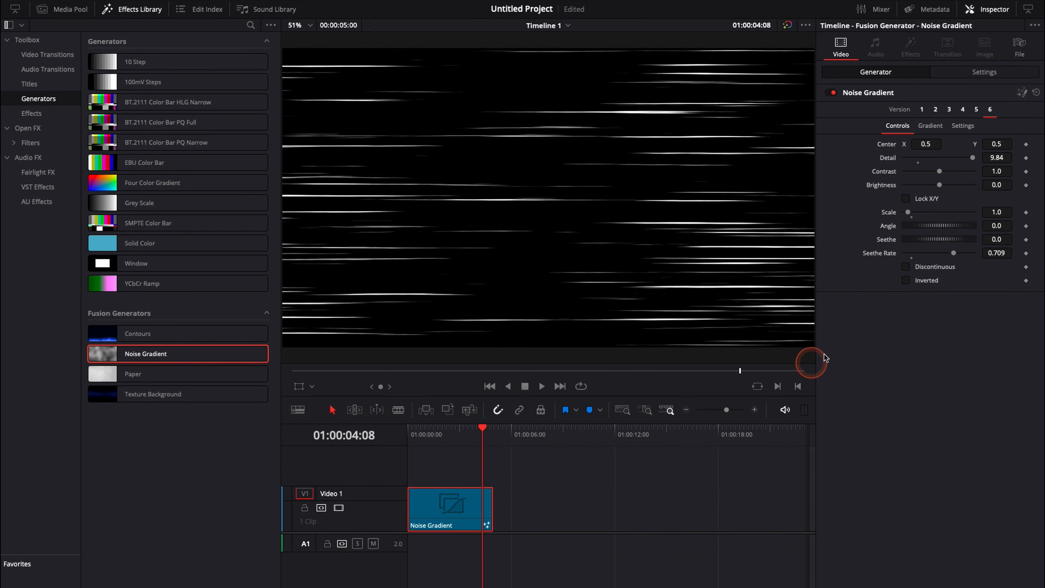
# Step: Review the customized looks of Noise Gradient versions 1 through 5 in turn, and compare versions 1, 2, 5 and 6 again
pyautogui.click(923, 109)
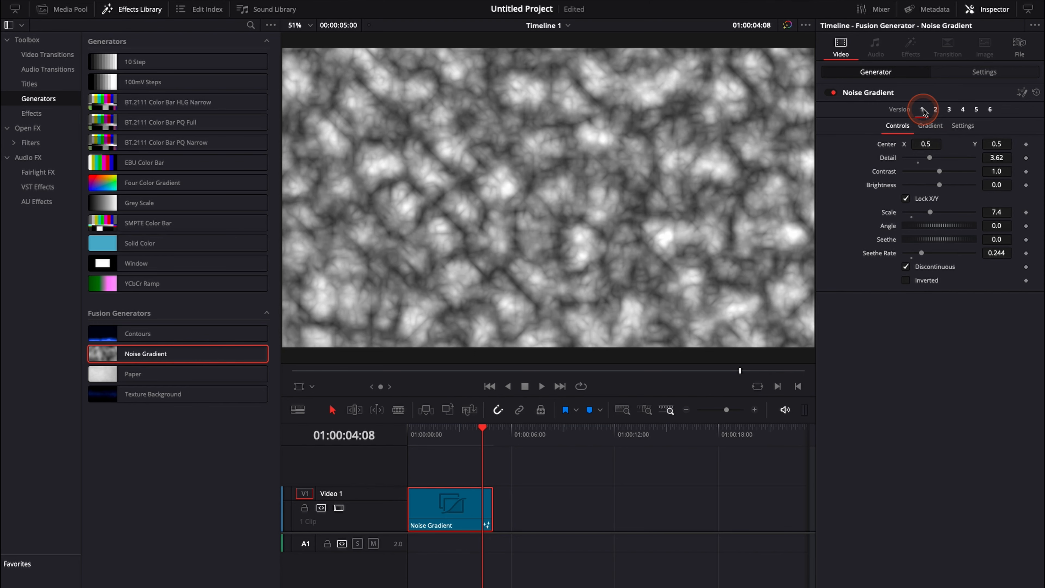
pyautogui.click(935, 109)
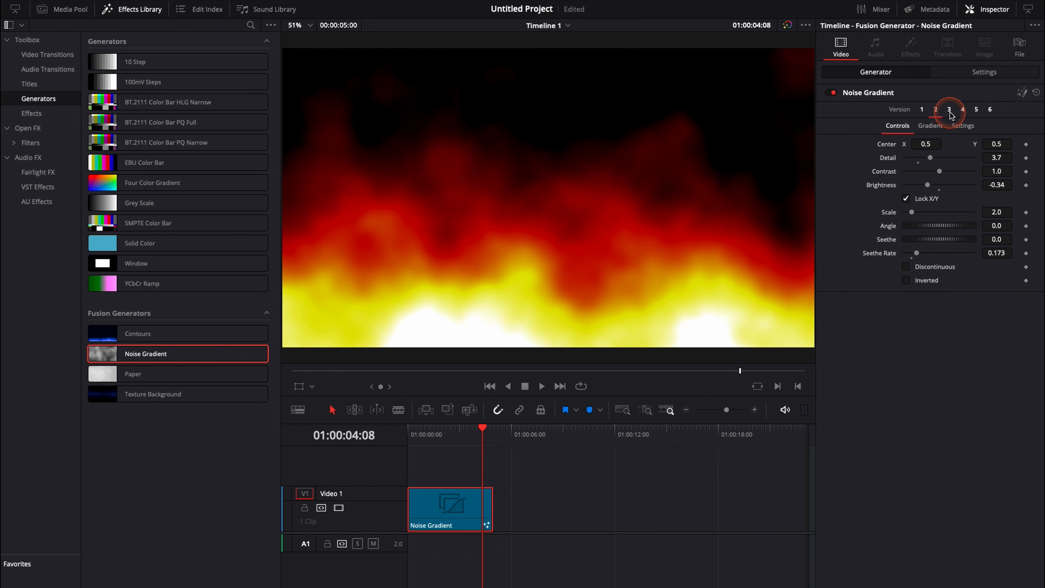
pyautogui.click(949, 111)
pyautogui.click(963, 110)
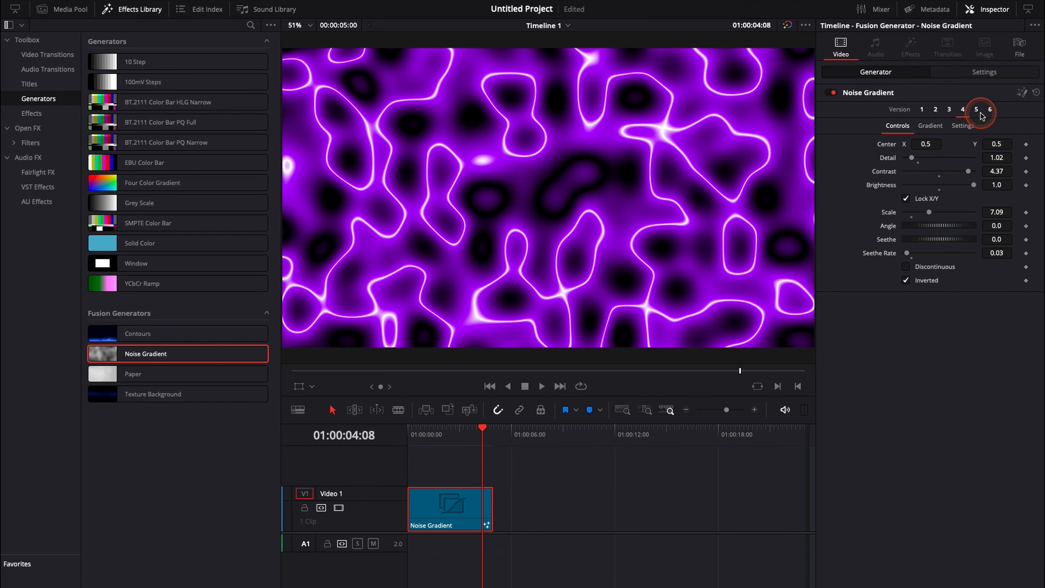
pyautogui.click(977, 110)
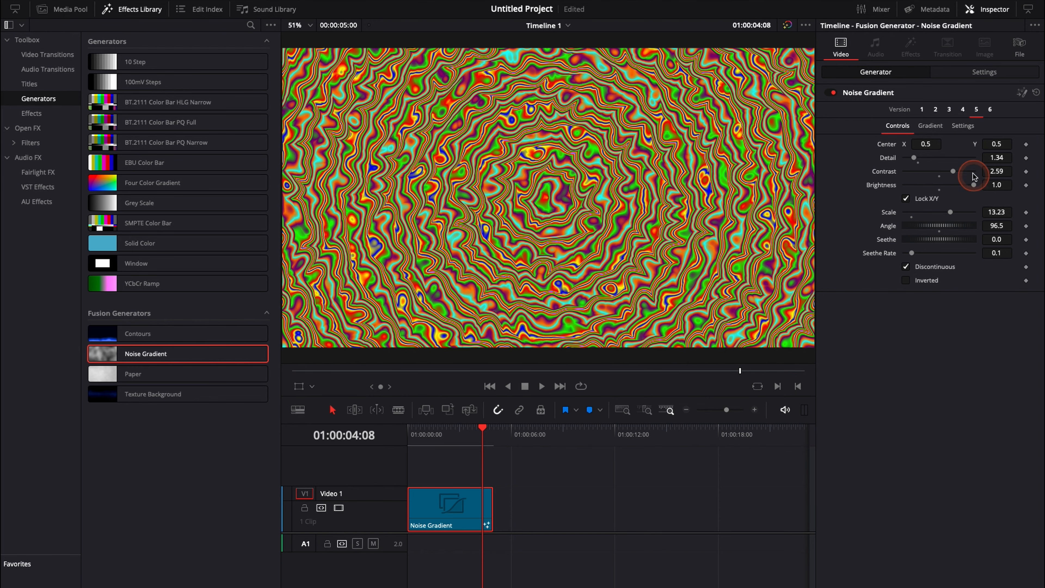
pyautogui.click(922, 110)
pyautogui.click(936, 110)
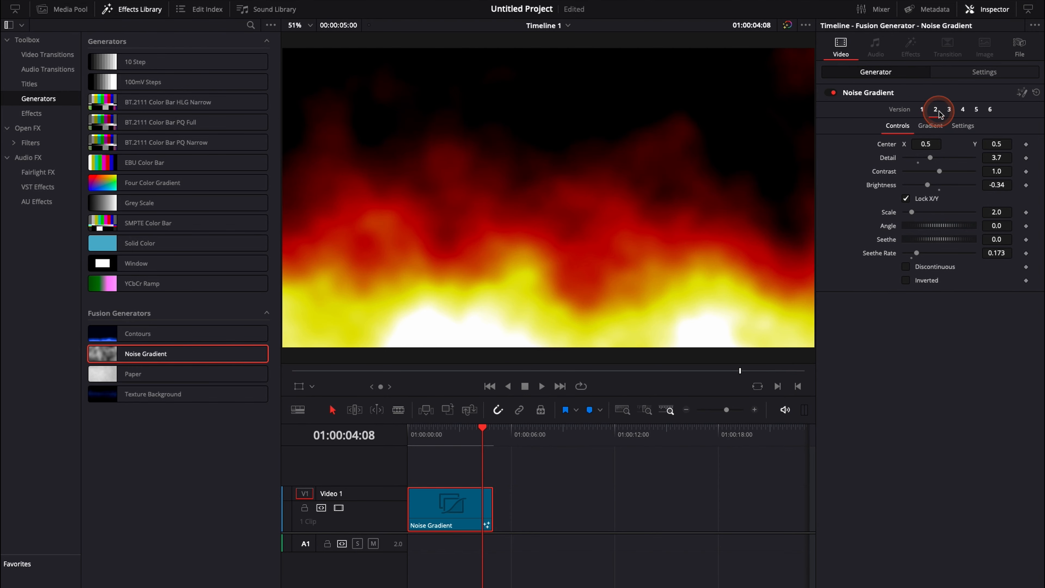
pyautogui.click(976, 110)
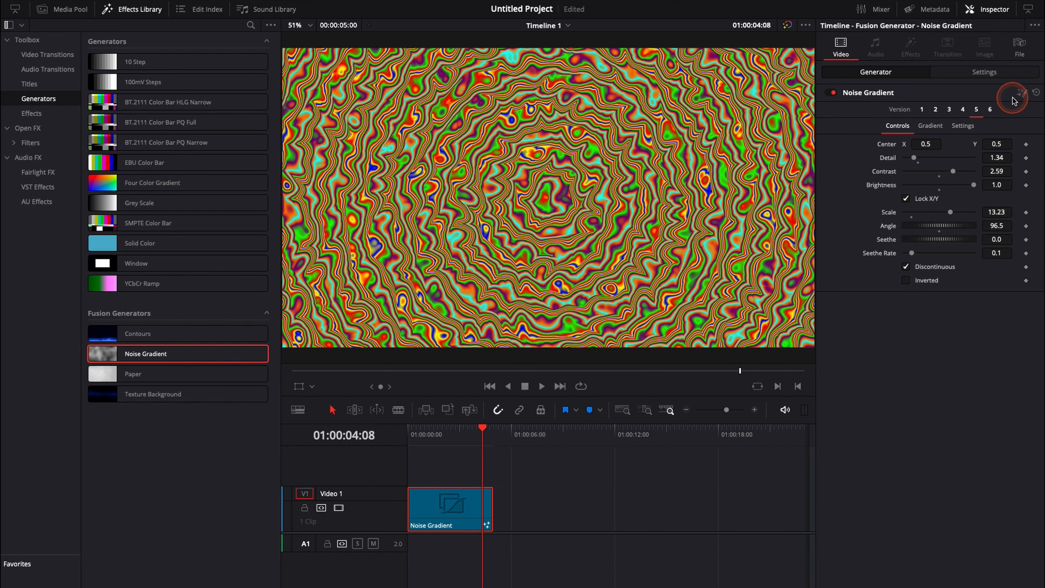
pyautogui.click(991, 110)
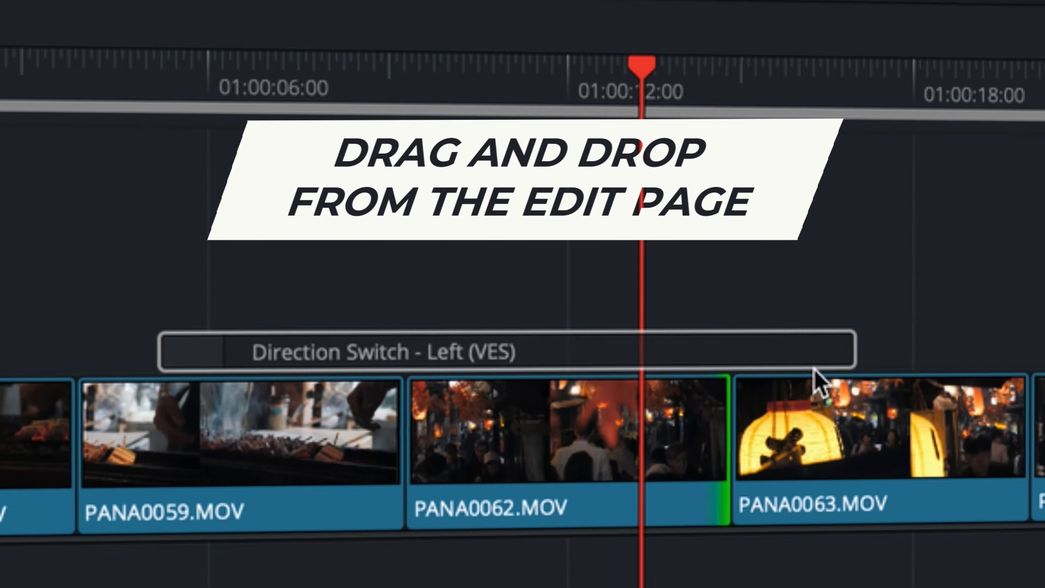
# Step: Add the Direction Switch - Left (VES) transition between PANA0062.MOV and PANA0063.MOV and extend its duration to 03:04
pyautogui.moveTo(816, 380); pyautogui.dragTo(757, 412)
pyautogui.moveTo(528, 351); pyautogui.dragTo(602, 370)
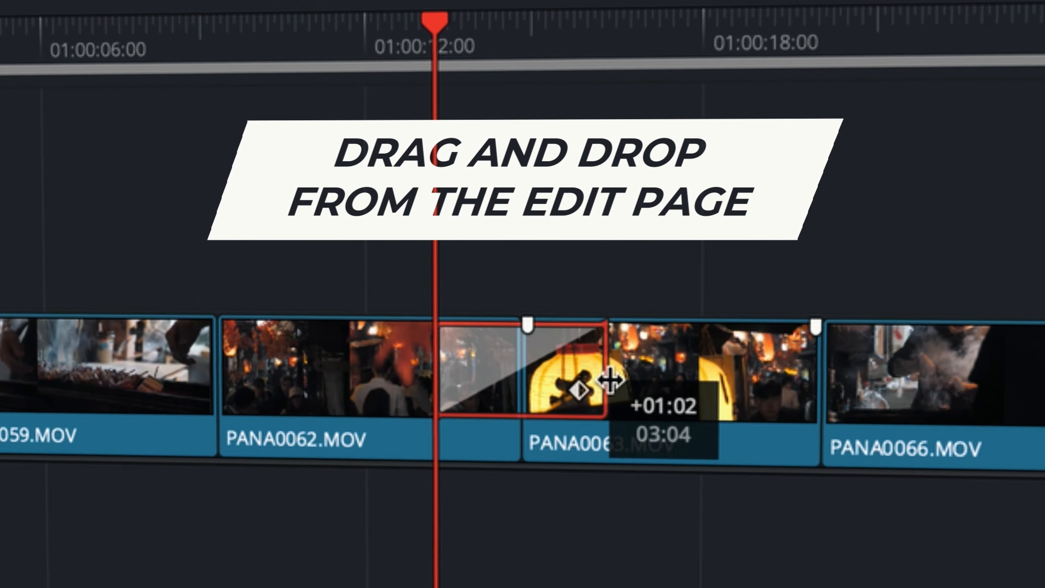